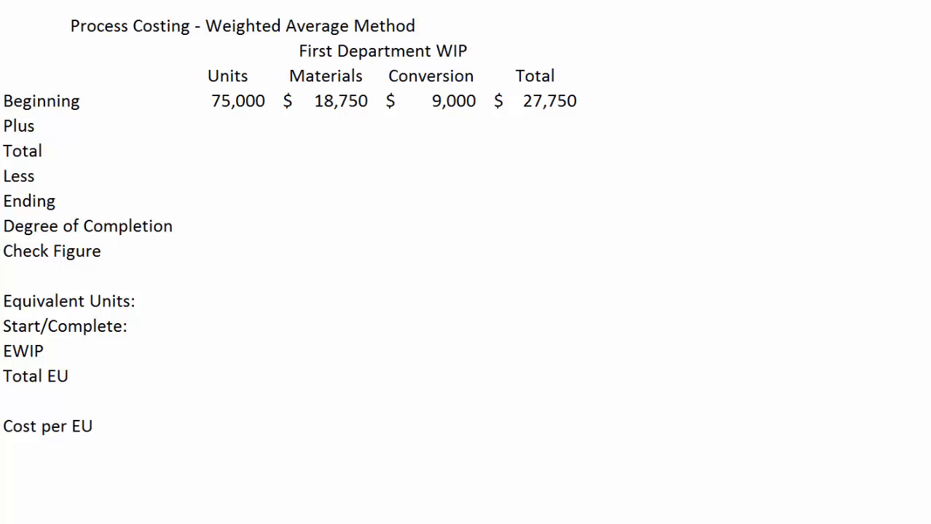
- Fill the Plus row with 725,000 units, 170,000 of materials cost and 210,000 of conversion cost
{"action": "left_click", "coordinate": [333, 128]}
{"action": "left_click", "coordinate": [228, 125]}
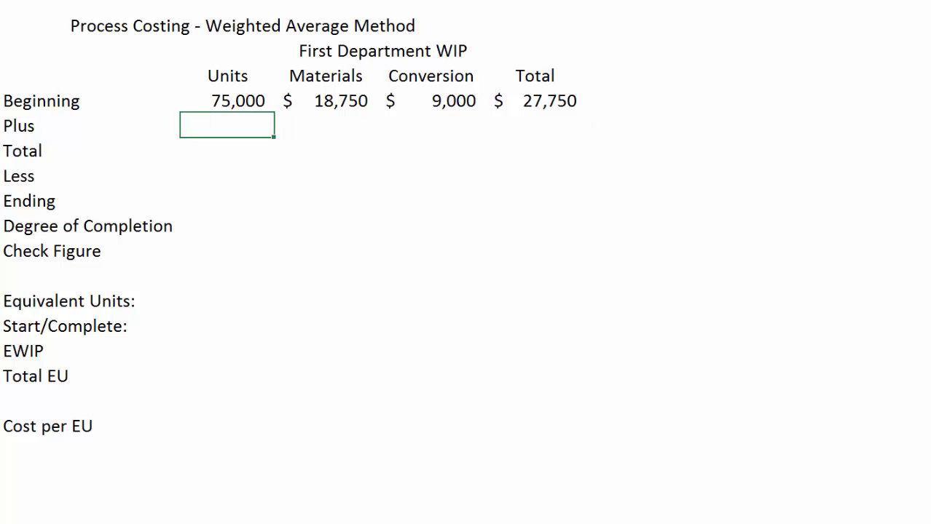
{"action": "type", "text": "725000"}
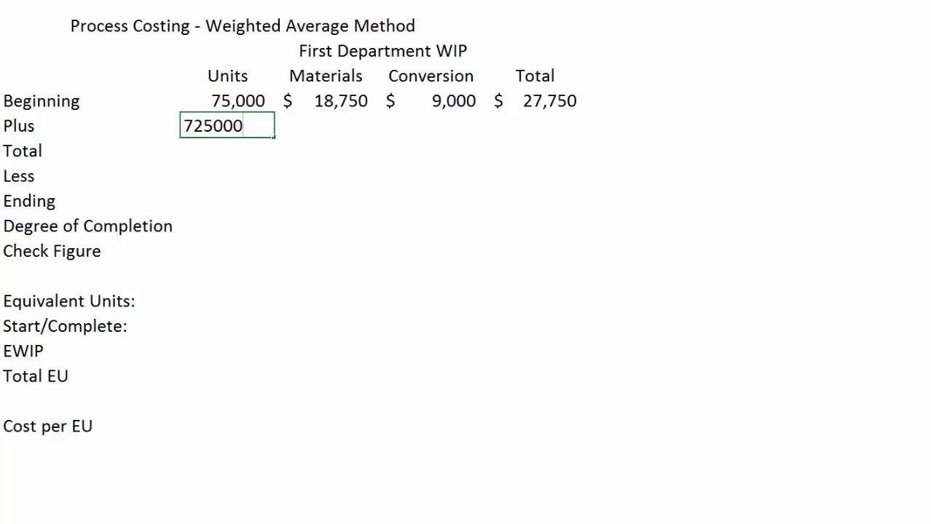
{"action": "key", "text": "Tab"}
{"action": "type", "text": "170,000"}
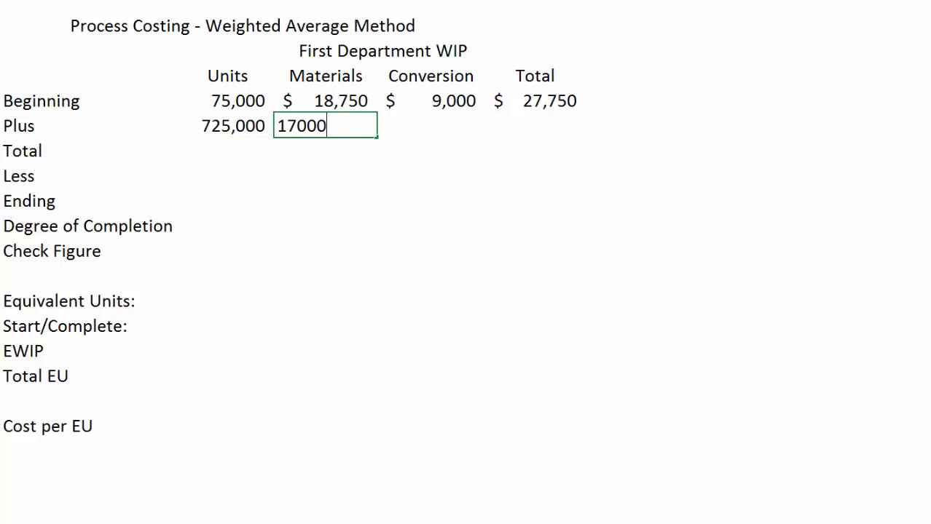
{"action": "key", "text": "Tab"}
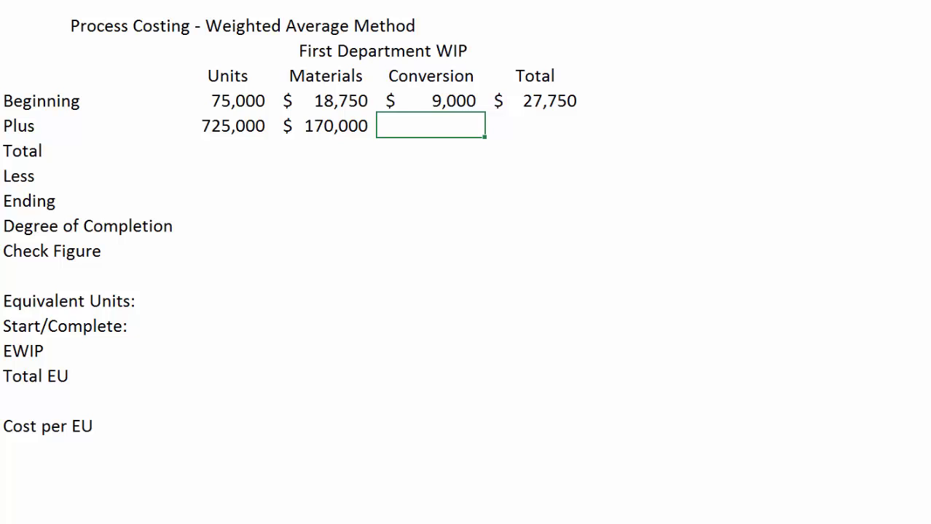
{"action": "type", "text": "210000"}
{"action": "key", "text": "Tab"}
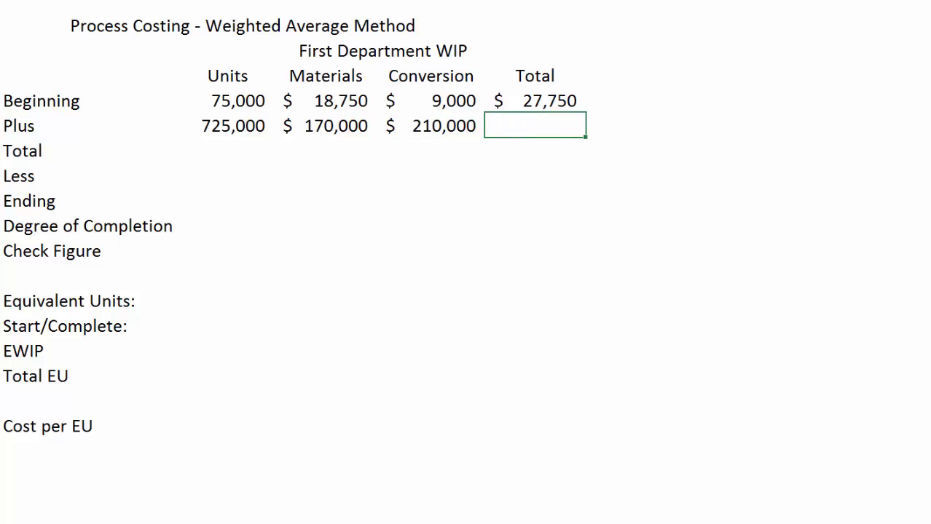
- Enter a formula in the Plus row's Total column that adds its materials and conversion costs (C5 and D5)
{"action": "type", "text": "+"}
{"action": "key", "text": "Left"}
{"action": "key", "text": "Left"}
{"action": "type", "text": "+"}
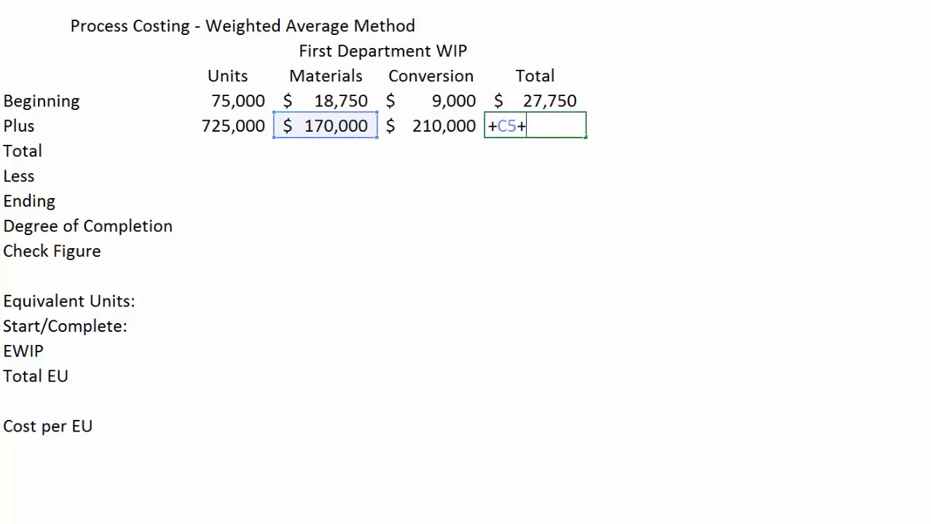
{"action": "key", "text": "Left"}
{"action": "key", "text": "Return"}
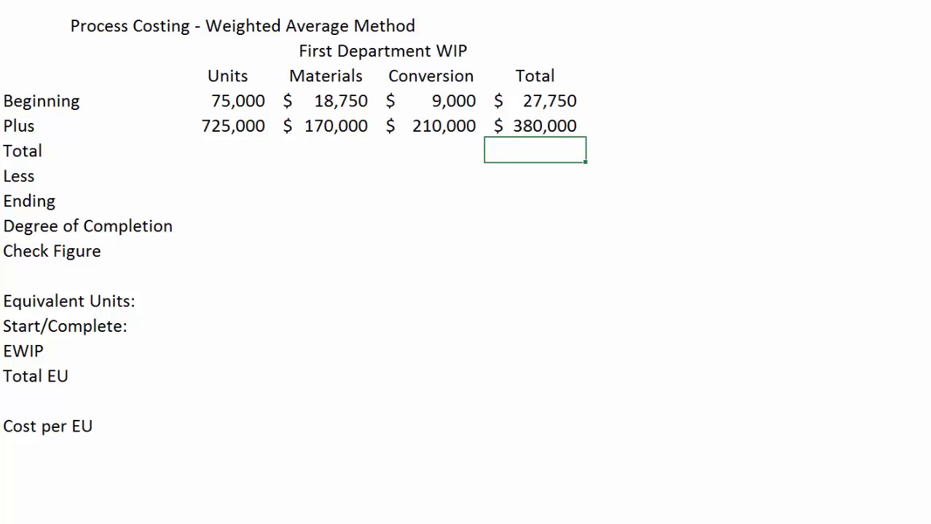
- Calculate the Total row's units with a formula adding beginning and plus units, +B4+B5
{"action": "key", "text": "Left"}
{"action": "key", "text": "Left"}
{"action": "key", "text": "Left"}
{"action": "key", "text": "Left"}
{"action": "key", "text": "Right"}
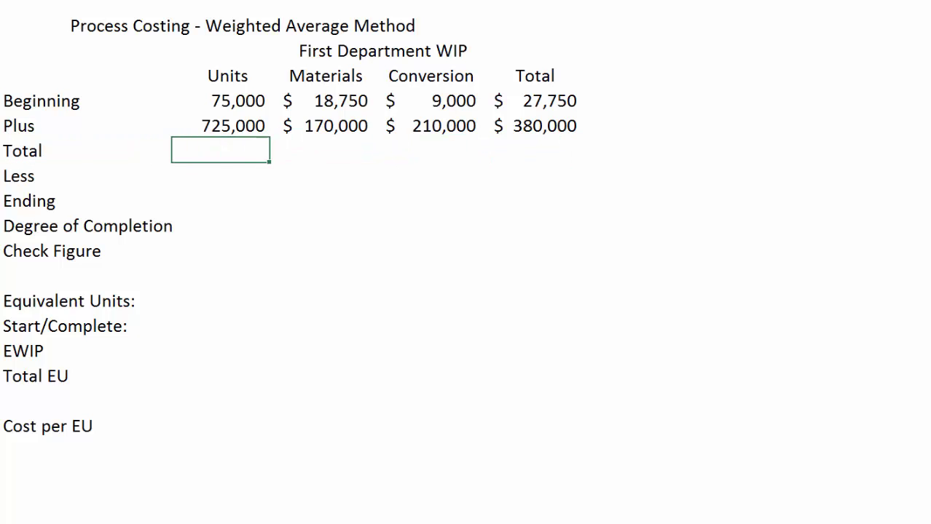
{"action": "type", "text": "+"}
{"action": "key", "text": "Up"}
{"action": "key", "text": "Up"}
{"action": "type", "text": "+"}
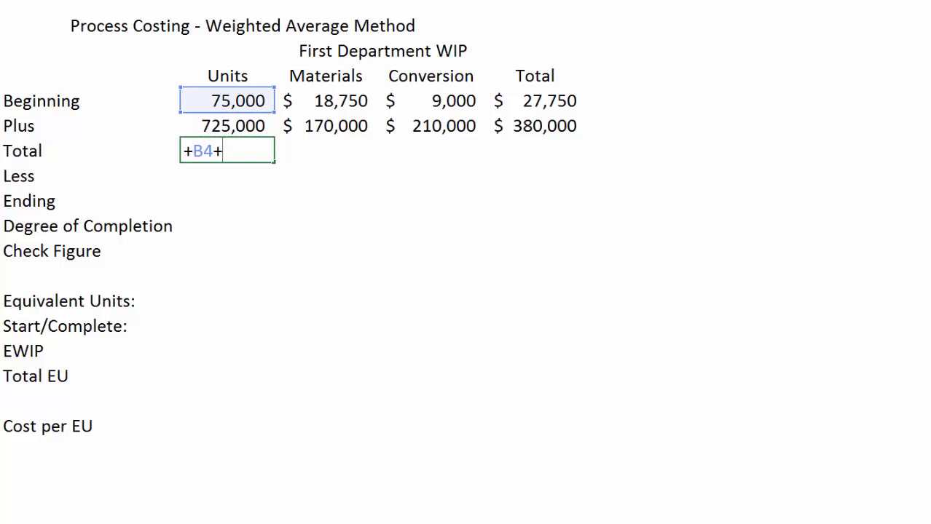
{"action": "key", "text": "Up"}
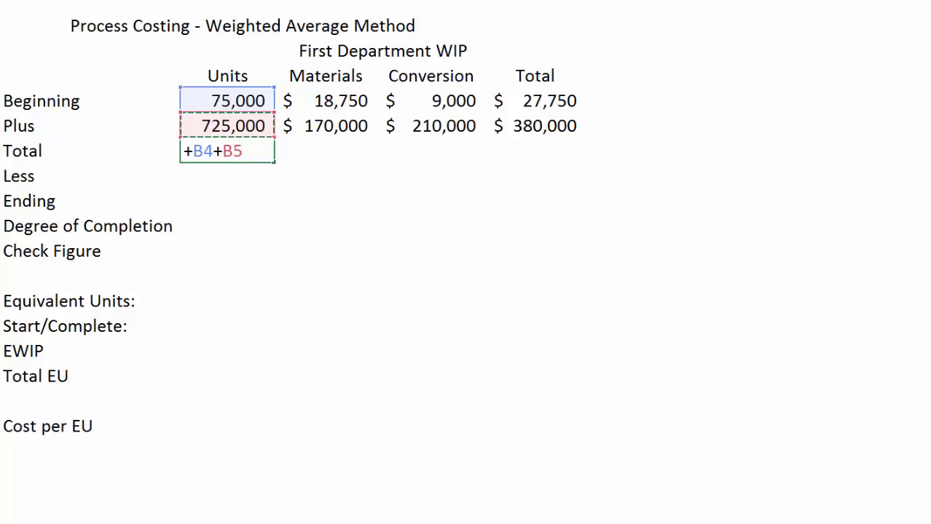
{"action": "key", "text": "Return"}
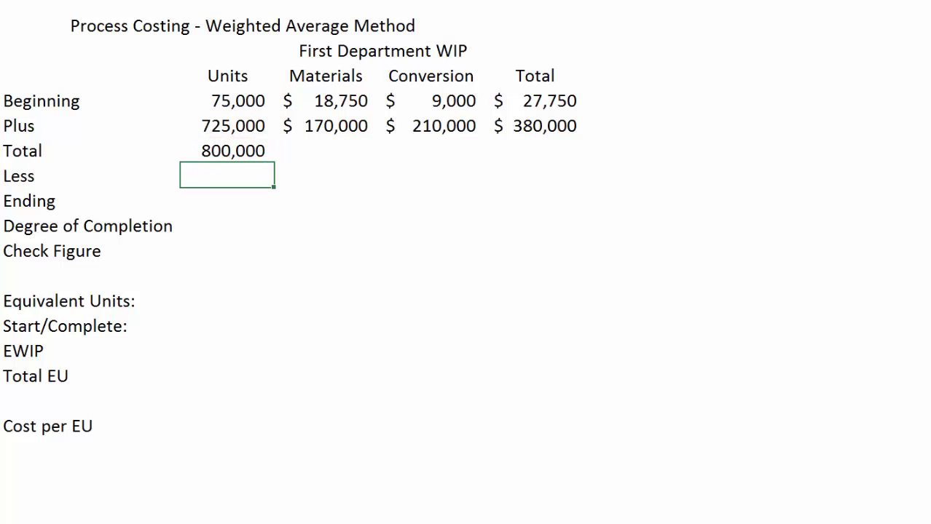
- Calculate the Total row's materials cost with the formula +C4+C5
{"action": "key", "text": "Up"}
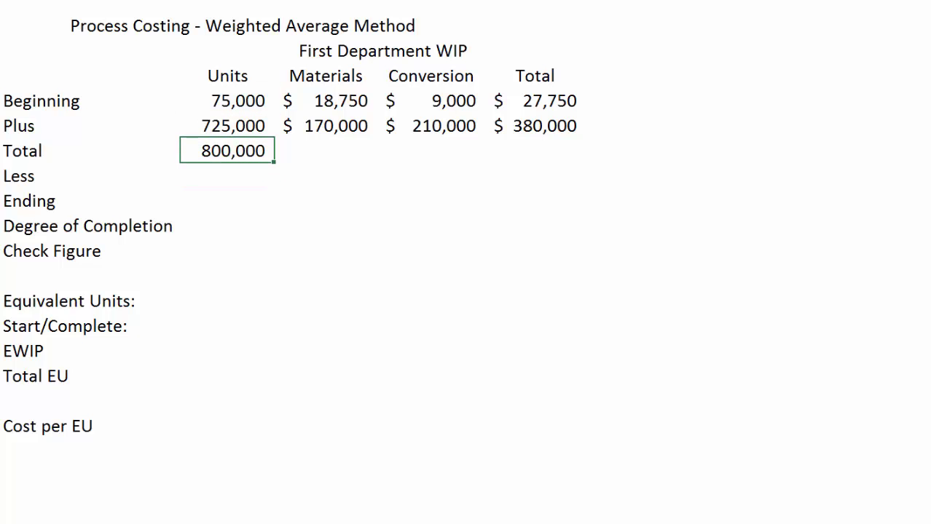
{"action": "key", "text": "Right"}
{"action": "type", "text": "+"}
{"action": "key", "text": "Up"}
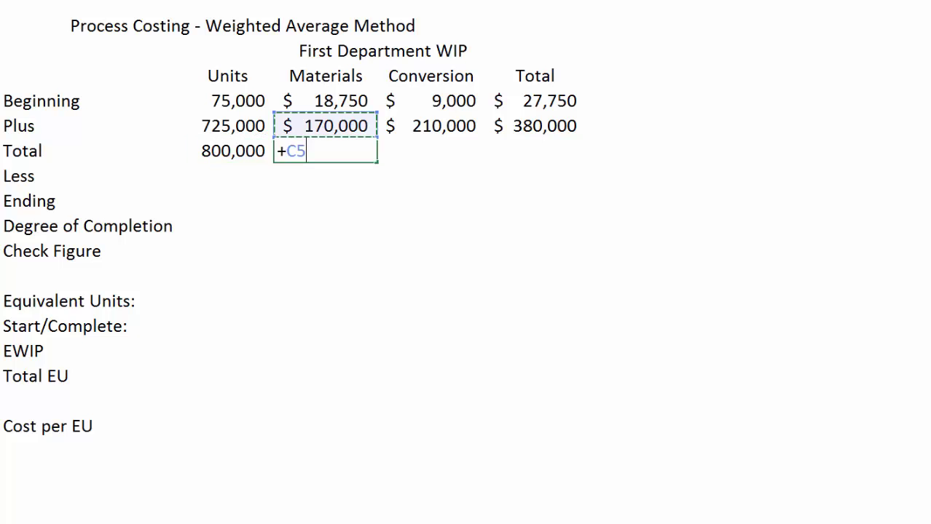
{"action": "key", "text": "Up"}
{"action": "type", "text": "+"}
{"action": "key", "text": "Up"}
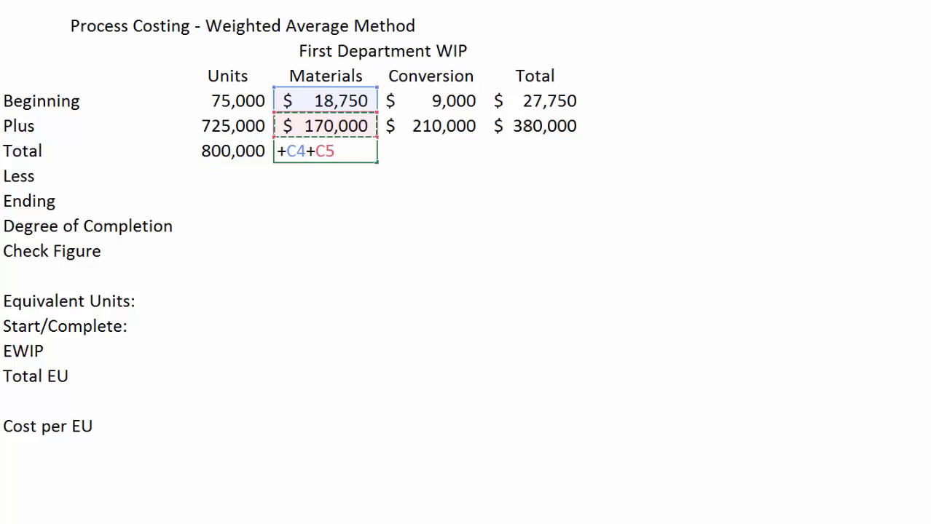
{"action": "key", "text": "Return"}
- Calculate the Total row's conversion cost with the formula +D4+D5
{"action": "key", "text": "Up"}
{"action": "key", "text": "Right"}
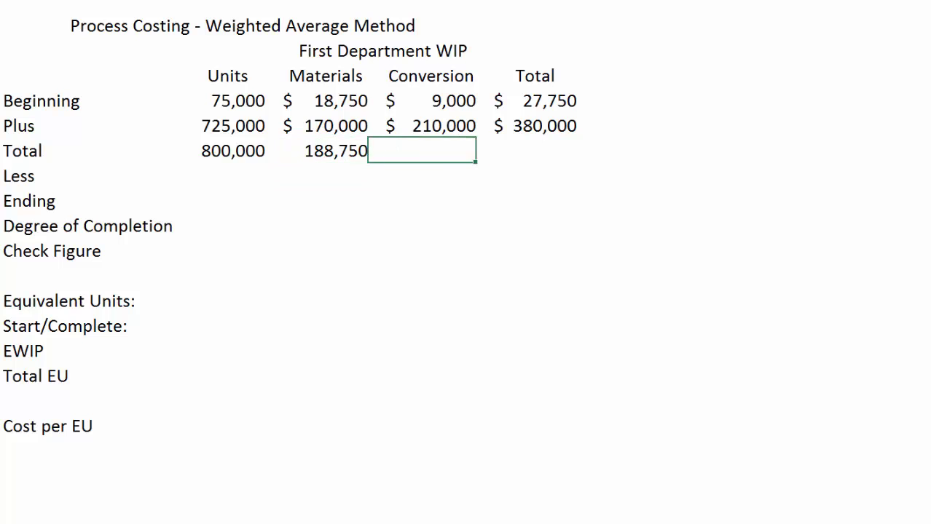
{"action": "type", "text": "+"}
{"action": "key", "text": "Up"}
{"action": "key", "text": "Up"}
{"action": "type", "text": "+"}
{"action": "key", "text": "Up"}
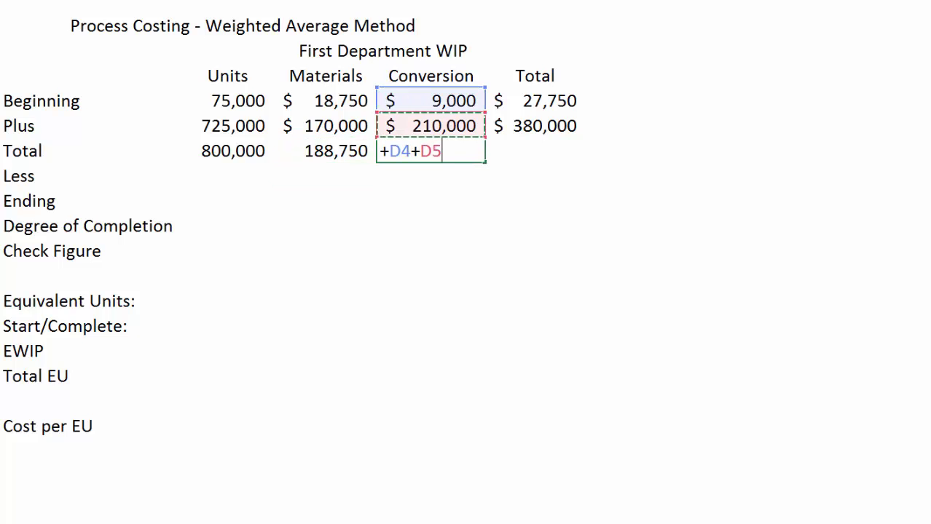
{"action": "key", "text": "Return"}
- Calculate the Total row's overall cost by adding the Beginning and Plus totals, E4 and E5
{"action": "key", "text": "Up"}
{"action": "key", "text": "Right"}
{"action": "type", "text": "+"}
{"action": "key", "text": "Up"}
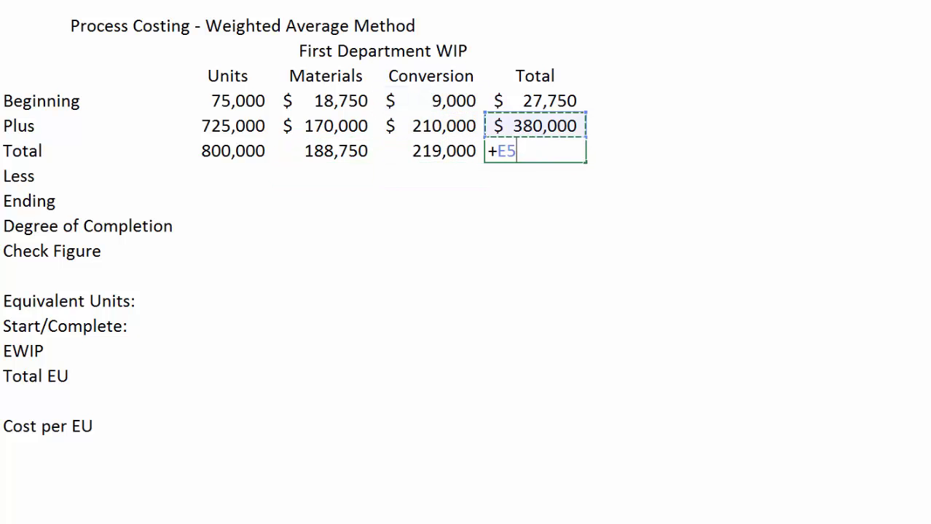
{"action": "key", "text": "Up"}
{"action": "type", "text": "+"}
{"action": "key", "text": "Up"}
{"action": "key", "text": "Return"}
- Cross-check the overall cost by summing the Total row's materials and conversion costs in an empty cell of that row, and undo the entry
{"action": "key", "text": "Up"}
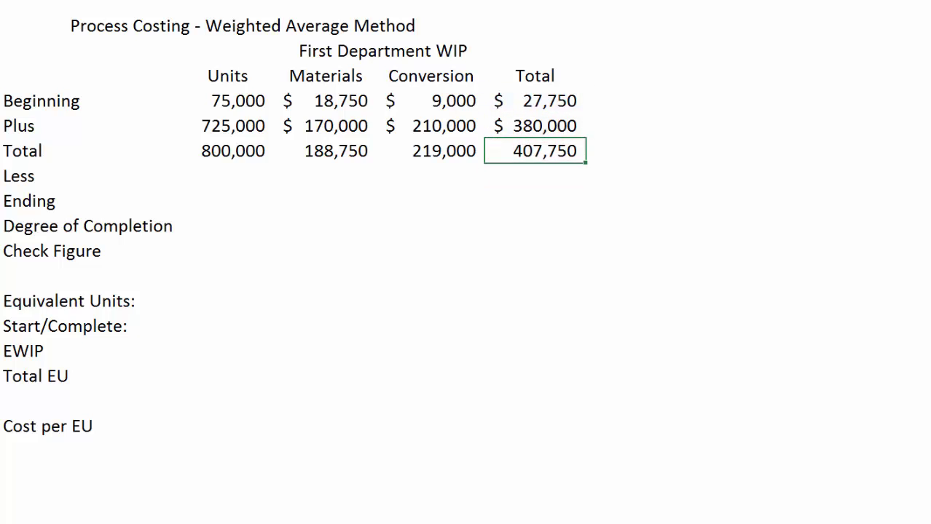
{"action": "key", "text": "Right"}
{"action": "key", "text": "Right"}
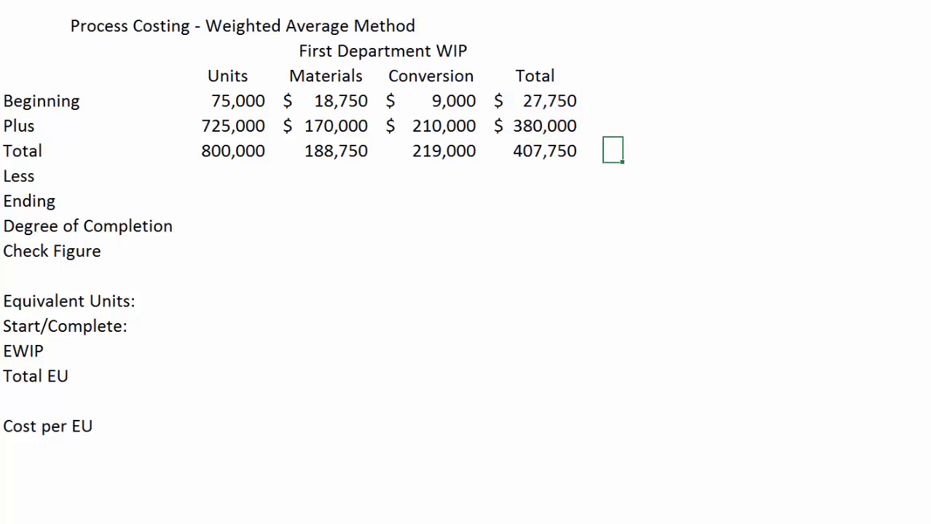
{"action": "key", "text": "Right"}
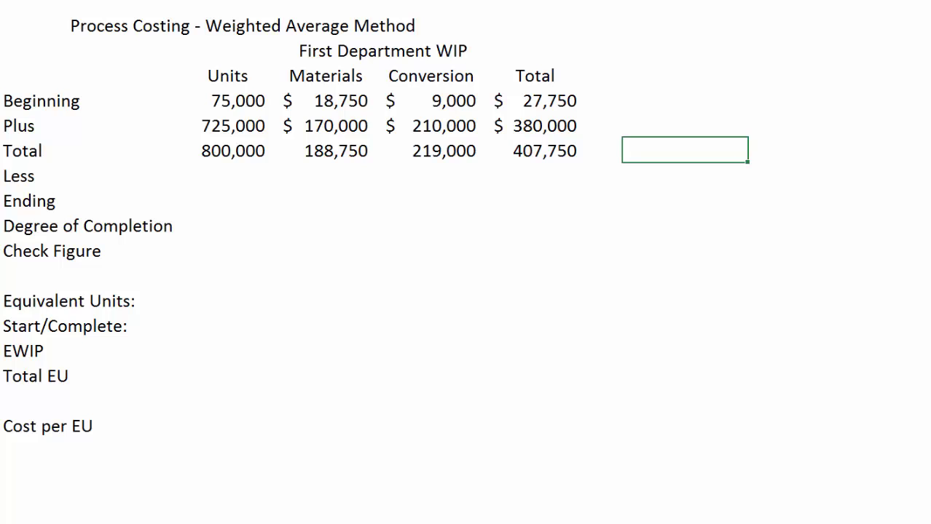
{"action": "type", "text": "+"}
{"action": "key", "text": "Left"}
{"action": "key", "text": "Left"}
{"action": "key", "text": "Left"}
{"action": "key", "text": "Left"}
{"action": "key", "text": "Left"}
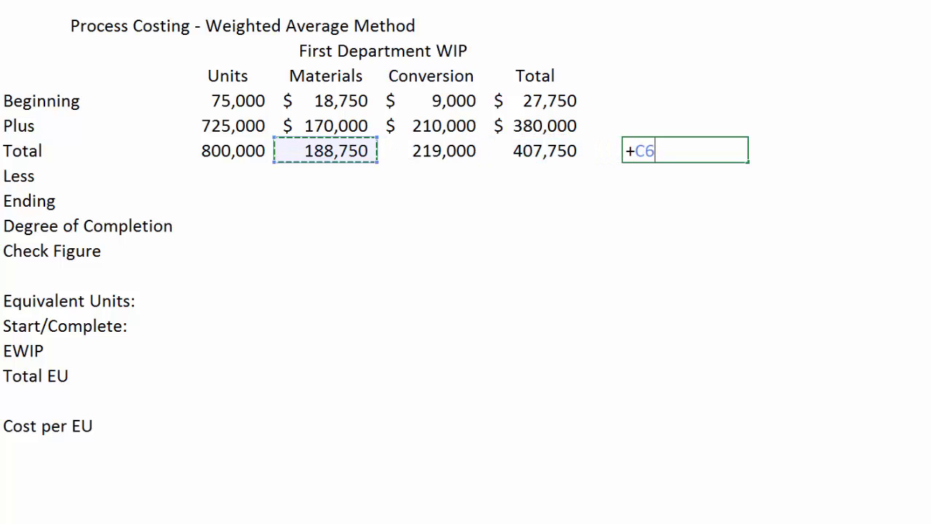
{"action": "type", "text": "+"}
{"action": "key", "text": "Left"}
{"action": "key", "text": "Left"}
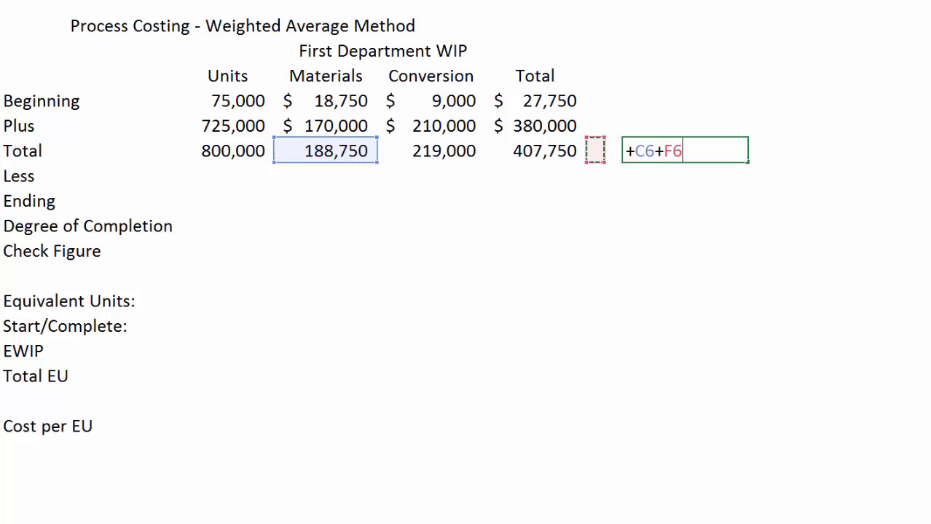
{"action": "key", "text": "Left"}
{"action": "key", "text": "Left"}
{"action": "key", "text": "Return"}
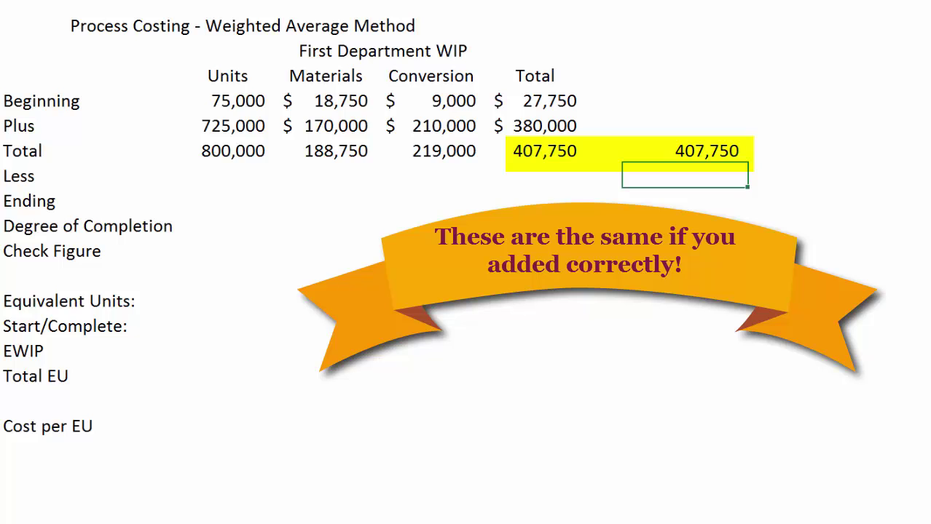
{"action": "key", "text": "ctrl+z"}
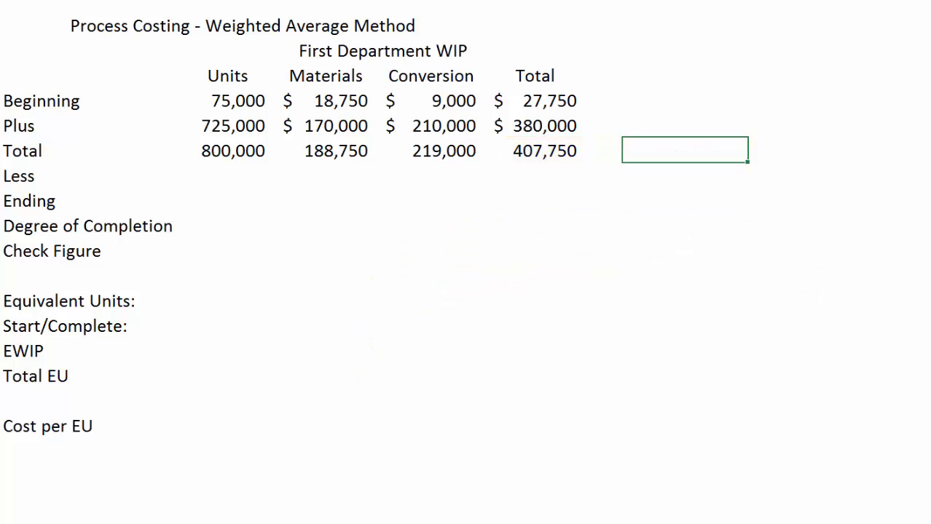
- Enter 717,500 as the units in the Less row
{"action": "left_click", "coordinate": [227, 175]}
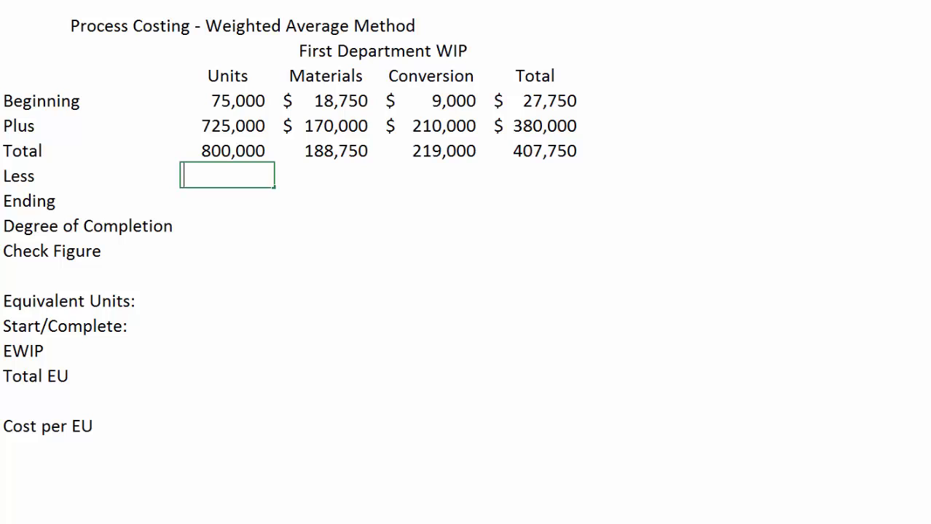
{"action": "type", "text": "717,500"}
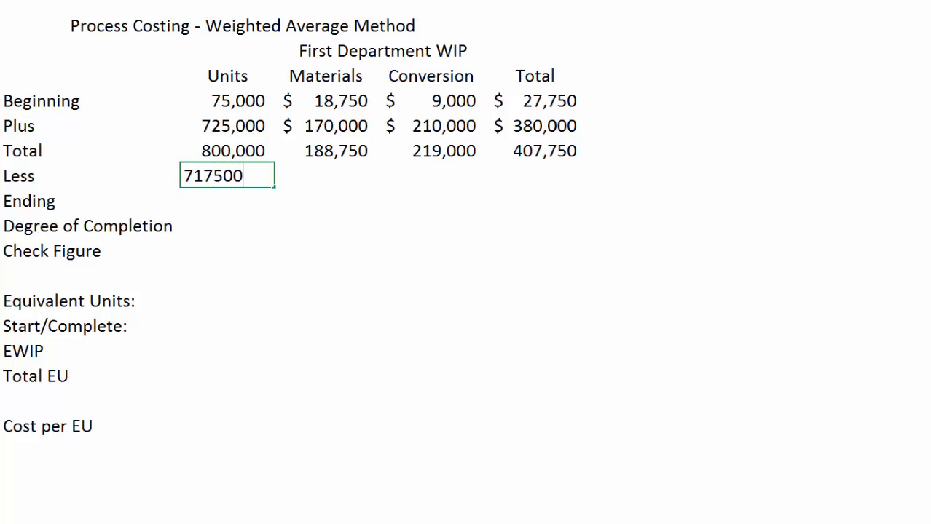
{"action": "key", "text": "Return"}
- Calculate the ending units with a formula subtracting the Less units from the Total units, B6 minus B7
{"action": "type", "text": "+"}
{"action": "key", "text": "Up"}
{"action": "key", "text": "Up"}
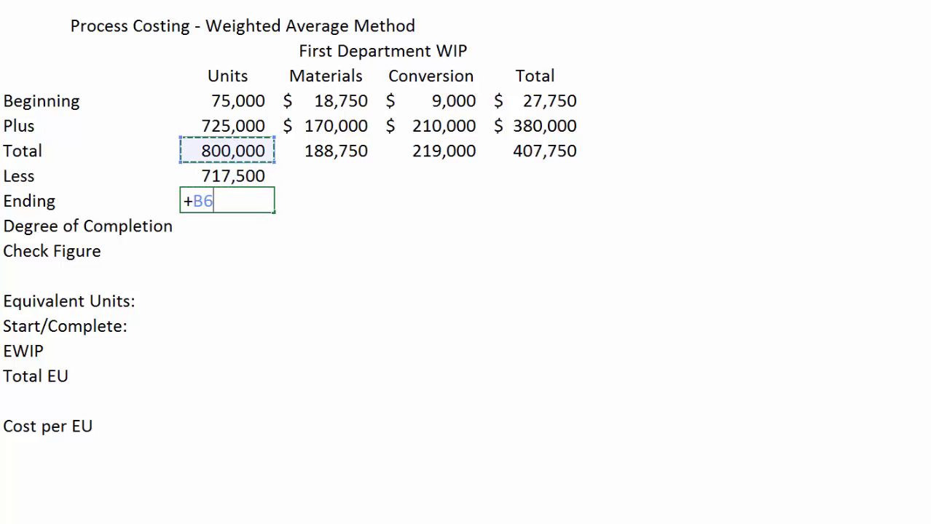
{"action": "type", "text": "-"}
{"action": "key", "text": "Up"}
{"action": "key", "text": "Return"}
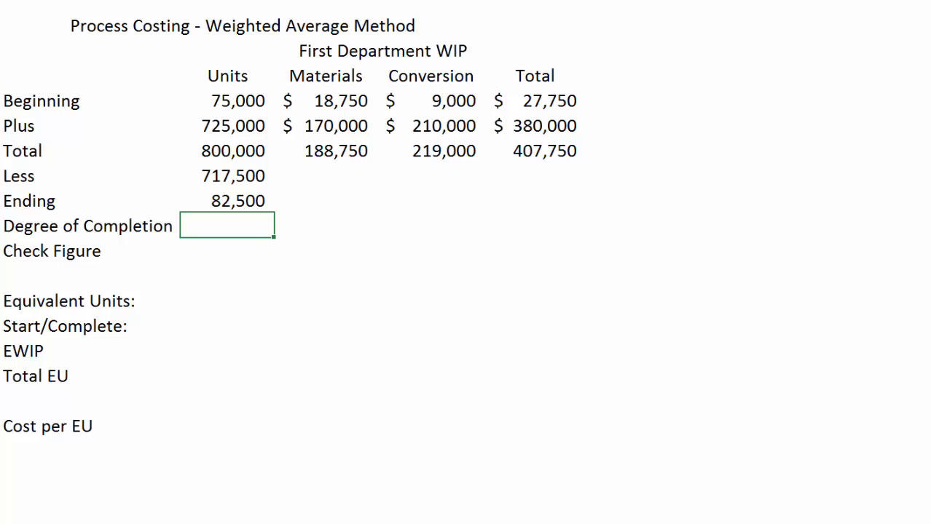
- Set the conversion degree of completion to 35%
{"action": "key", "text": "Right"}
{"action": "key", "text": "Right"}
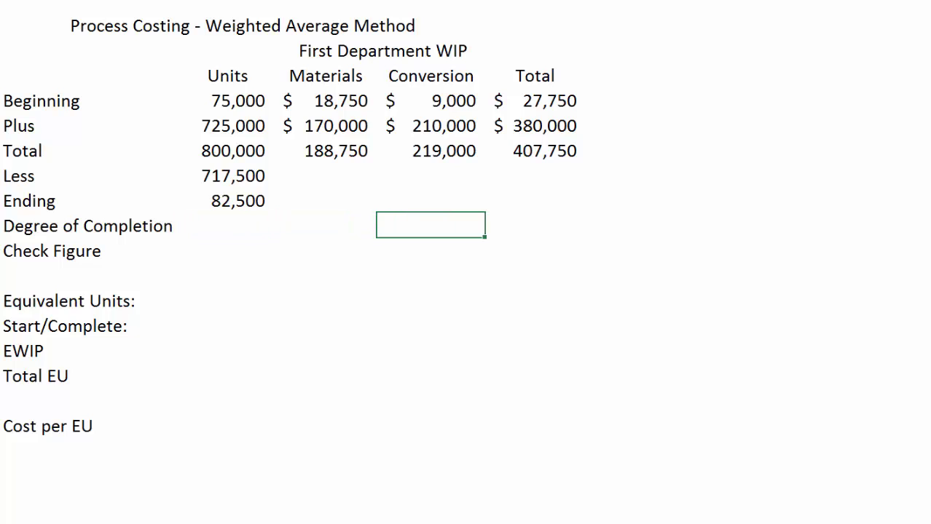
{"action": "type", "text": "35%"}
{"action": "key", "text": "Return"}
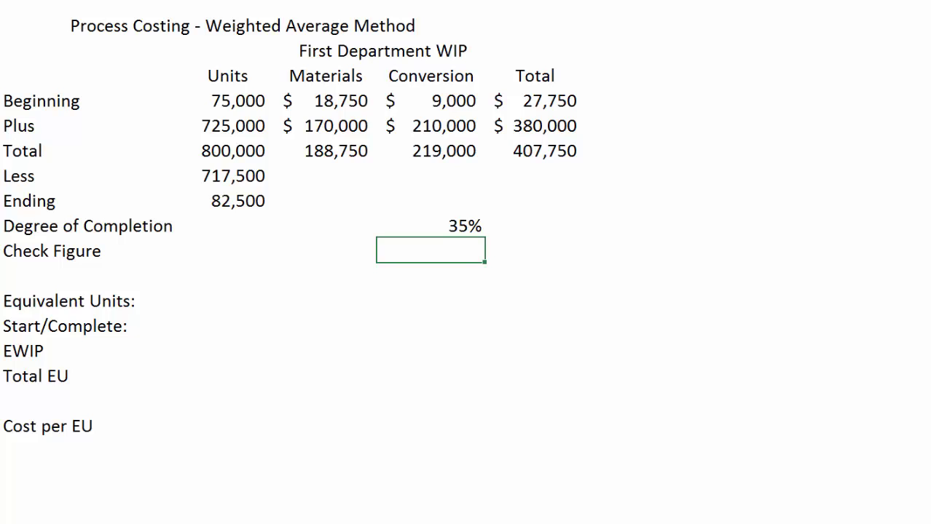
- Change the "Start/Complete:" label in the equivalent units section to "Complete"
{"action": "key", "text": "Down"}
{"action": "key", "text": "Down"}
{"action": "key", "text": "Down"}
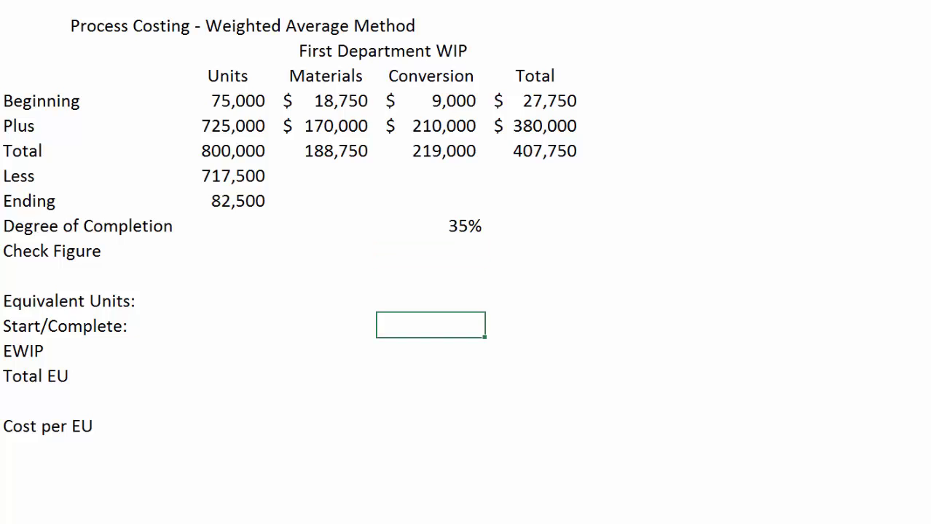
{"action": "key", "text": "Left"}
{"action": "key", "text": "Left"}
{"action": "key", "text": "Left"}
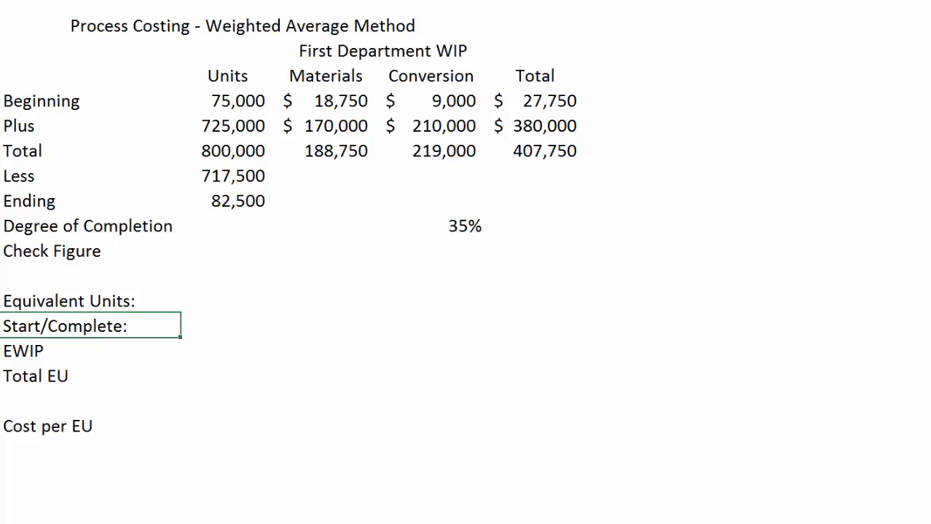
{"action": "key", "text": "F2"}
{"action": "key", "text": "BackSpace"}
{"action": "key", "text": "BackSpace"}
{"action": "key", "text": "BackSpace"}
{"action": "key", "text": "BackSpace"}
{"action": "key", "text": "BackSpace"}
{"action": "key", "text": "BackSpace"}
{"action": "key", "text": "BackSpace"}
{"action": "key", "text": "BackSpace"}
{"action": "key", "text": "BackSpace"}
{"action": "key", "text": "BackSpace"}
{"action": "key", "text": "BackSpace"}
{"action": "key", "text": "BackSpace"}
{"action": "key", "text": "BackSpace"}
{"action": "key", "text": "BackSpace"}
{"action": "key", "text": "BackSpace"}
{"action": "type", "text": "Complete"}
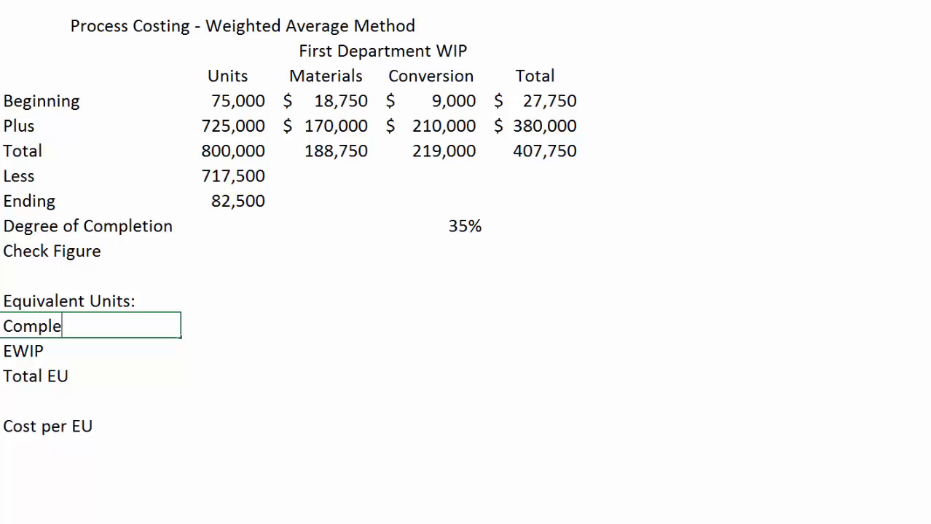
{"action": "key", "text": "Return"}
- Fill the conversion equivalent units in the Complete row with a reference to the Less units in B7
{"action": "key", "text": "Up"}
{"action": "key", "text": "Right"}
{"action": "key", "text": "Right"}
{"action": "key", "text": "Right"}
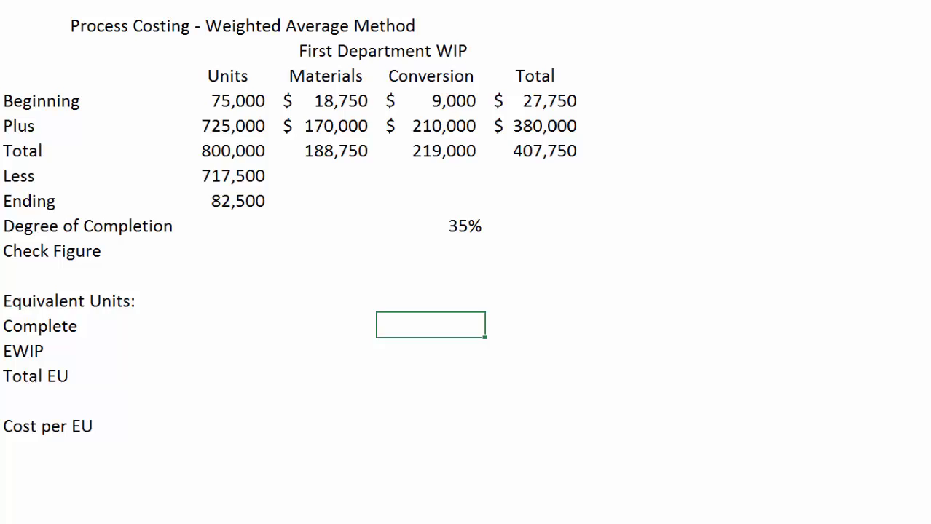
{"action": "type", "text": "+"}
{"action": "left_click", "coordinate": [227, 176]}
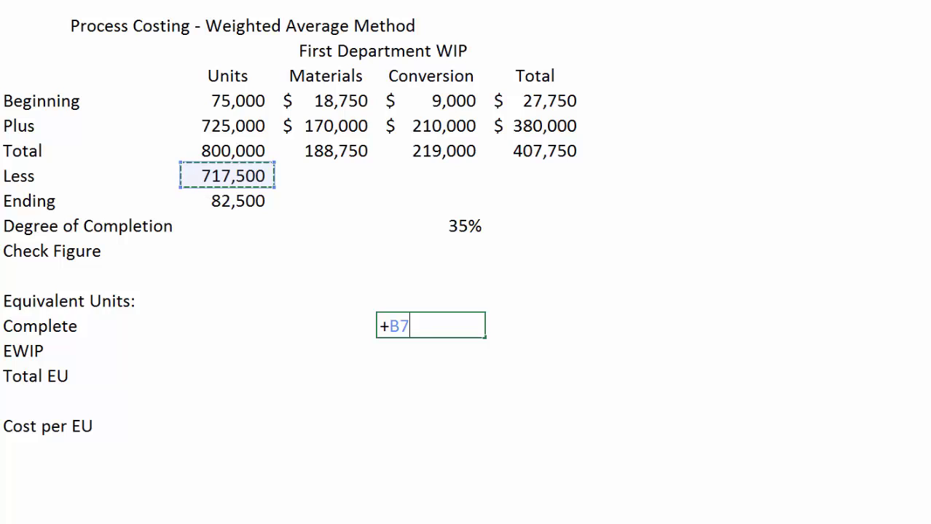
{"action": "key", "text": "Return"}
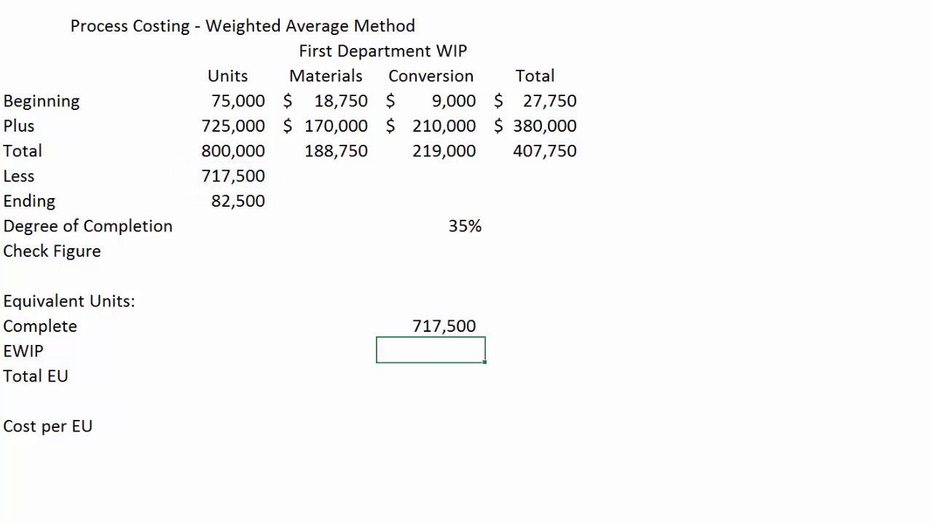
- Calculate the conversion EWIP equivalent units by multiplying the Ending units by the conversion degree of completion, B8 times D9
{"action": "type", "text": "+"}
{"action": "left_click", "coordinate": [227, 201]}
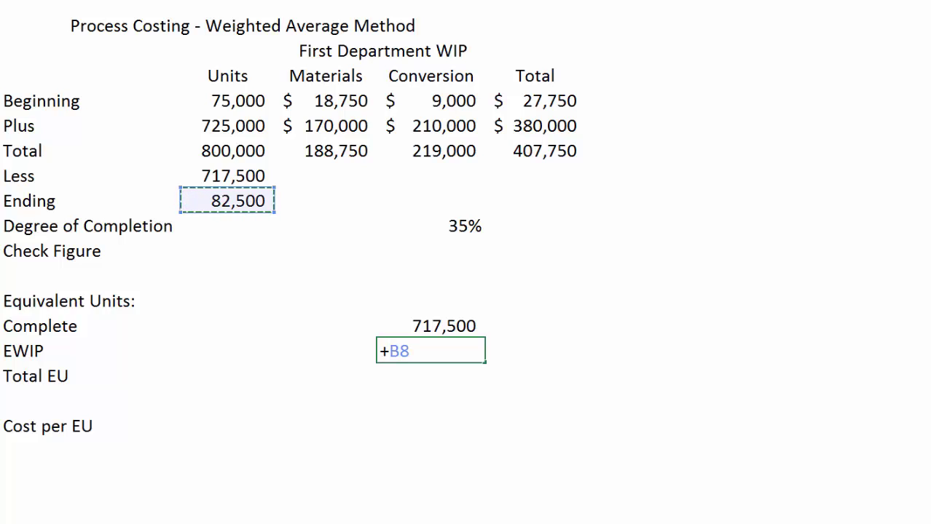
{"action": "type", "text": "*"}
{"action": "left_click", "coordinate": [431, 226]}
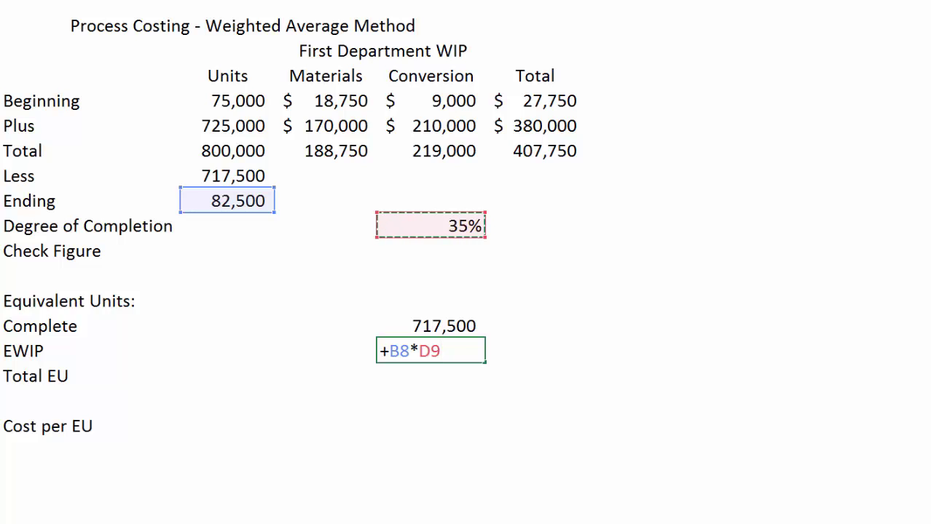
{"action": "key", "text": "Return"}
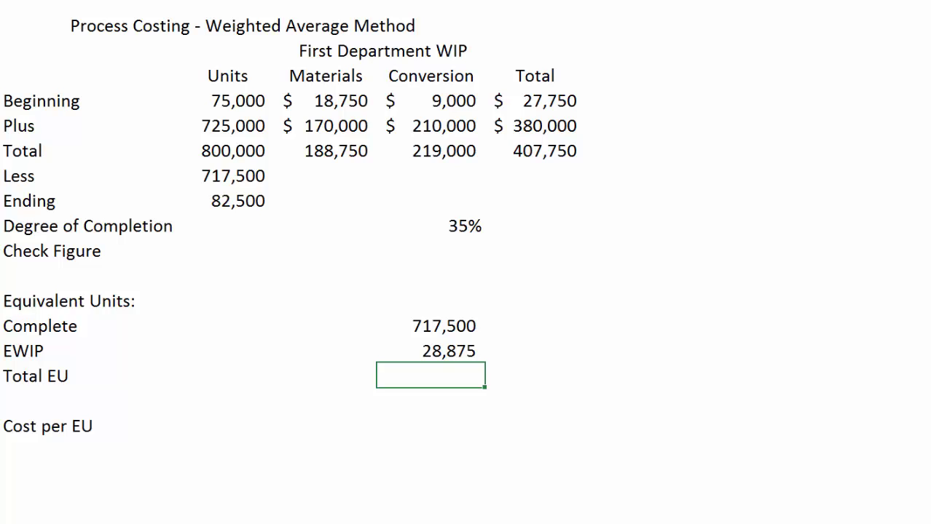
- Calculate the conversion Total EU by adding the Complete and EWIP equivalent units, D13 plus D14
{"action": "type", "text": "+"}
{"action": "left_click", "coordinate": [430, 326]}
{"action": "type", "text": "+"}
{"action": "left_click", "coordinate": [430, 351]}
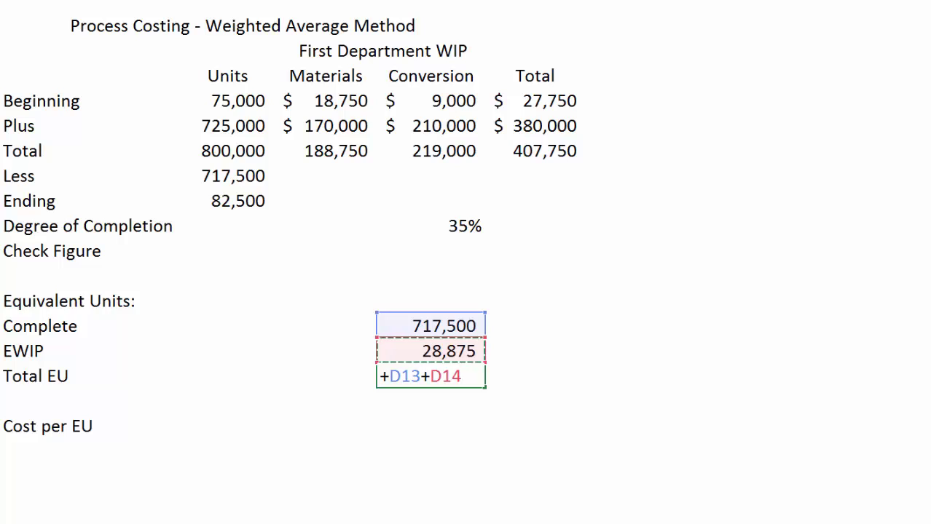
{"action": "key", "text": "Return"}
- Calculate the conversion cost per EU by dividing the total conversion cost by the total equivalent units, D6 divided by D15
{"action": "left_click", "coordinate": [430, 425]}
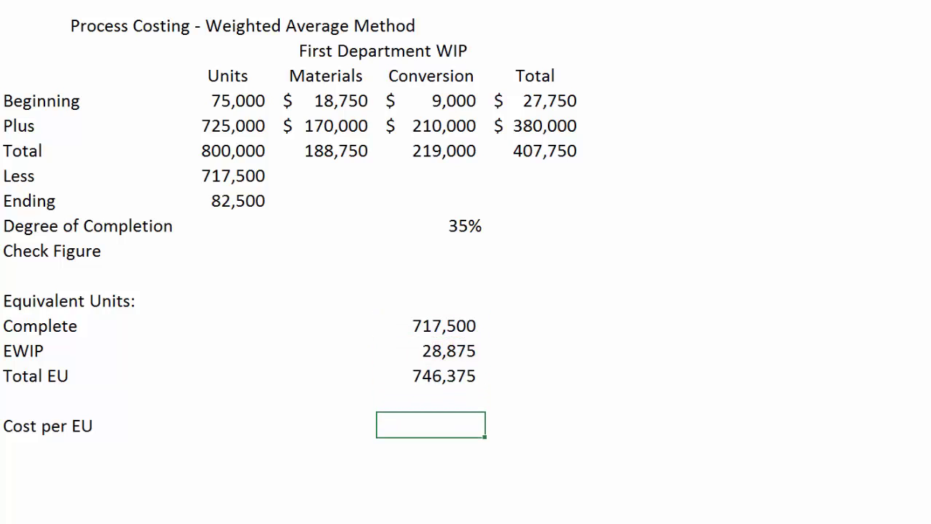
{"action": "type", "text": "+"}
{"action": "key", "text": "Up"}
{"action": "key", "text": "Up"}
{"action": "key", "text": "Up"}
{"action": "key", "text": "Up"}
{"action": "key", "text": "Up"}
{"action": "key", "text": "Up"}
{"action": "key", "text": "Up"}
{"action": "key", "text": "Up"}
{"action": "key", "text": "Up"}
{"action": "key", "text": "Up"}
{"action": "key", "text": "Up"}
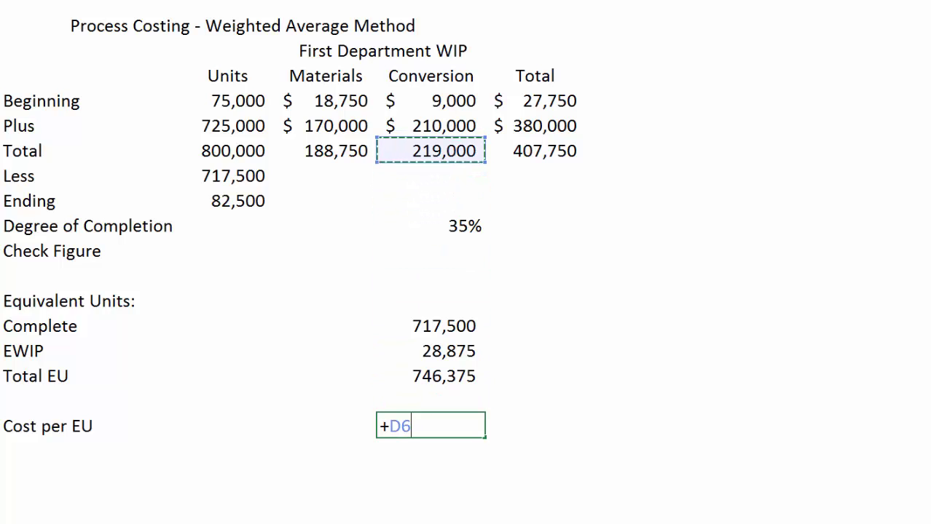
{"action": "type", "text": "/"}
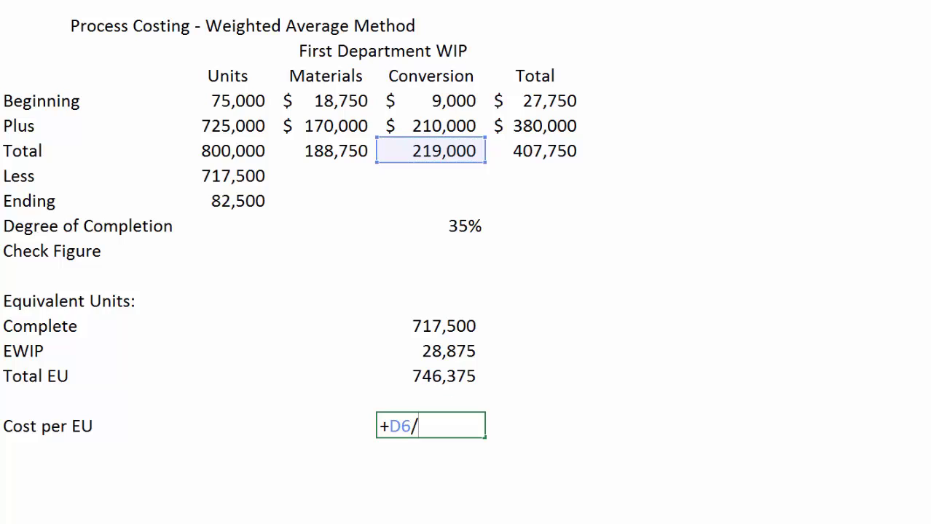
{"action": "key", "text": "Up"}
{"action": "key", "text": "Up"}
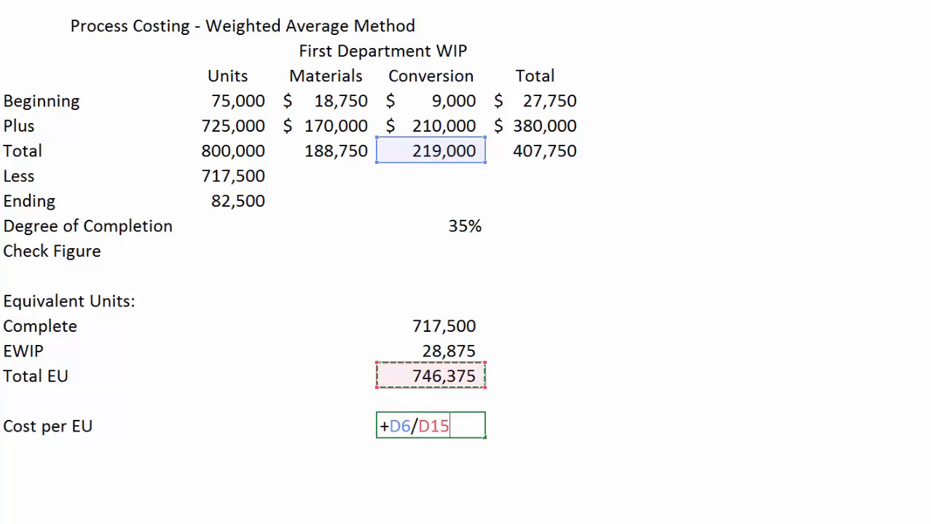
{"action": "key", "text": "Return"}
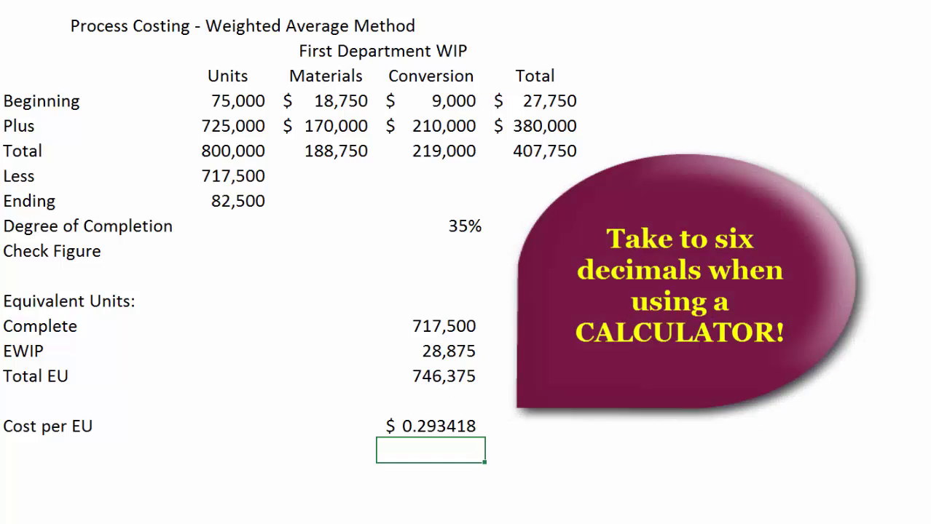
- Calculate the conversion cost in the Less row by multiplying the Complete equivalent units by the cost per EU, D13 times D17
{"action": "left_click", "coordinate": [430, 426]}
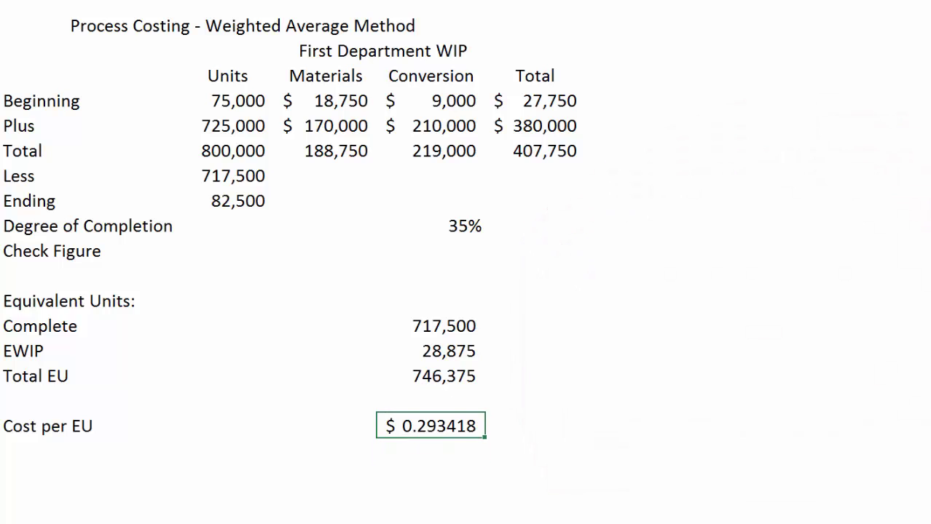
{"action": "left_click", "coordinate": [431, 301]}
{"action": "left_click", "coordinate": [431, 151]}
{"action": "left_click", "coordinate": [430, 176]}
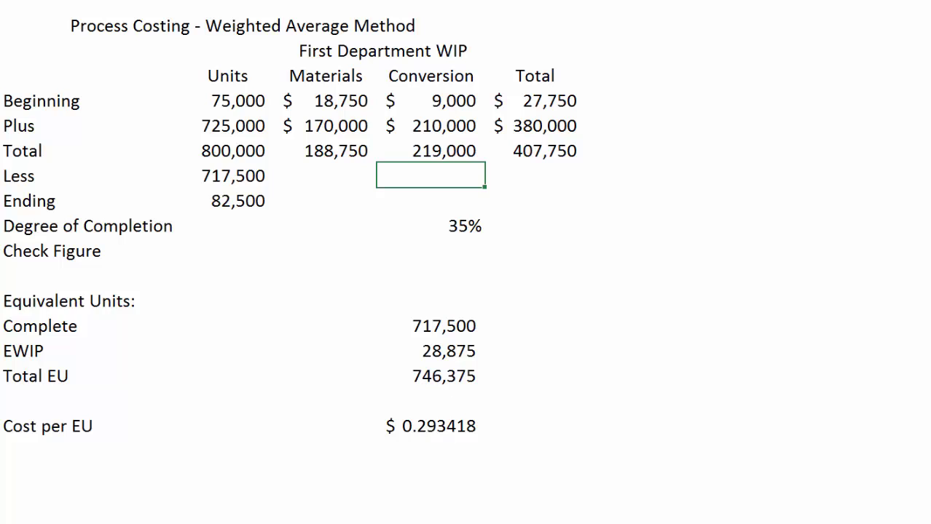
{"action": "type", "text": "+"}
{"action": "key", "text": "Down"}
{"action": "key", "text": "Down"}
{"action": "key", "text": "Down"}
{"action": "key", "text": "Down"}
{"action": "key", "text": "Down"}
{"action": "key", "text": "Down"}
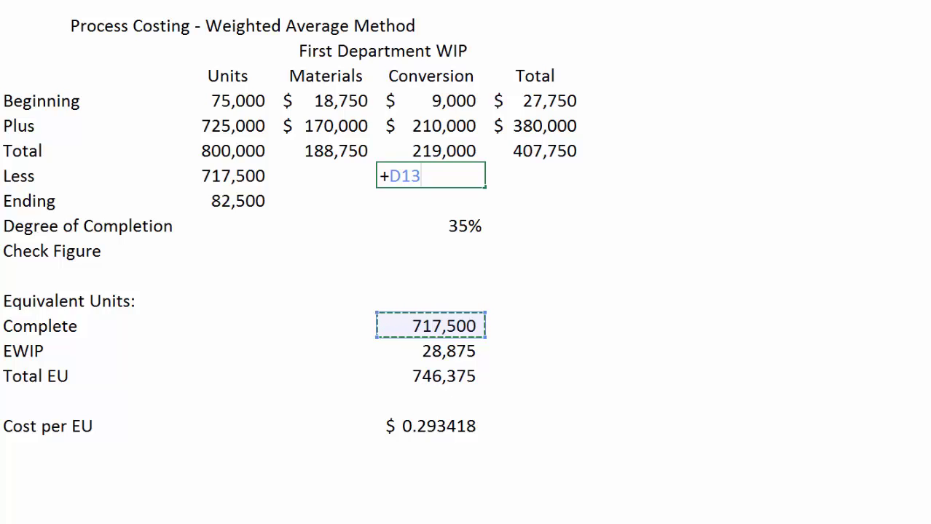
{"action": "type", "text": "*"}
{"action": "key", "text": "Down"}
{"action": "key", "text": "Down"}
{"action": "key", "text": "Down"}
{"action": "key", "text": "Down"}
{"action": "key", "text": "Down"}
{"action": "key", "text": "Down"}
{"action": "key", "text": "Down"}
{"action": "key", "text": "Down"}
{"action": "key", "text": "Down"}
{"action": "key", "text": "Down"}
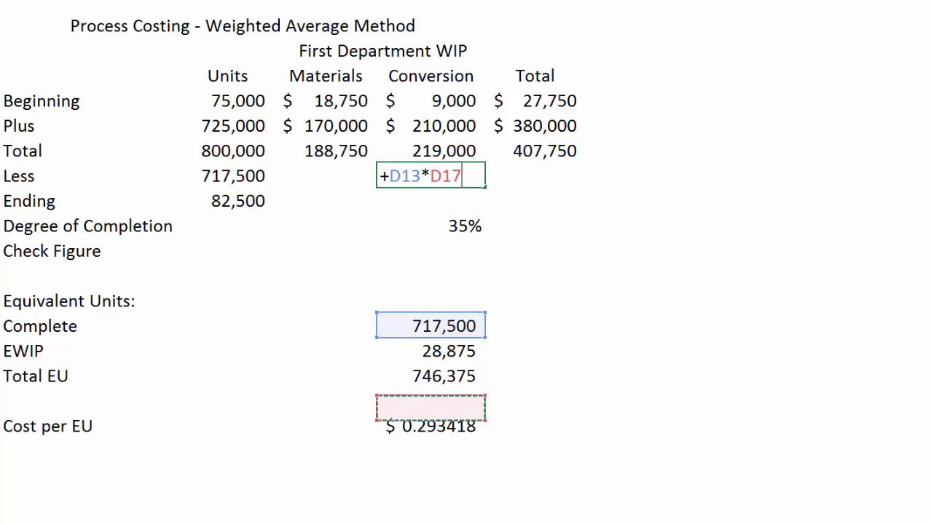
{"action": "key", "text": "Return"}
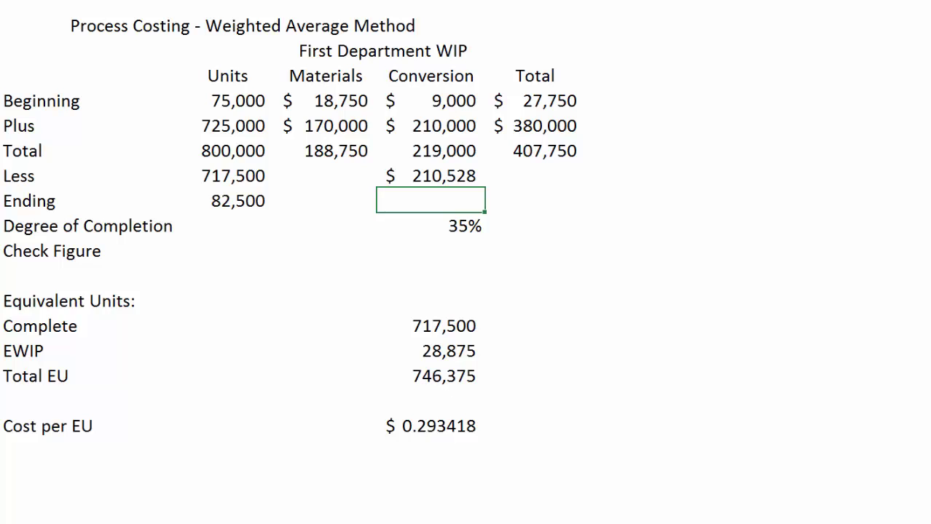
- Calculate the ending conversion cost by multiplying the EWIP equivalent units by the cost per EU, D14 times D17
{"action": "type", "text": "+"}
{"action": "key", "text": "Down"}
{"action": "key", "text": "Down"}
{"action": "key", "text": "Down"}
{"action": "key", "text": "Down"}
{"action": "key", "text": "Down"}
{"action": "key", "text": "Down"}
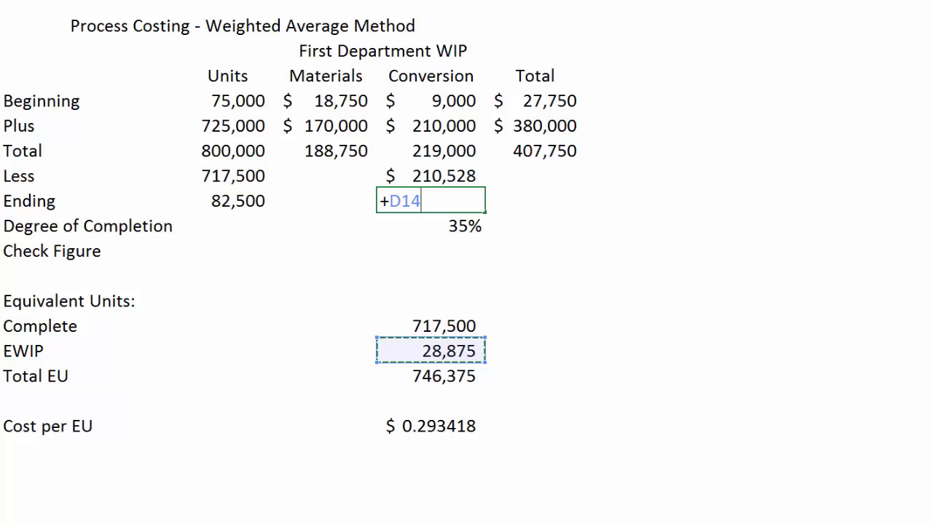
{"action": "type", "text": "*"}
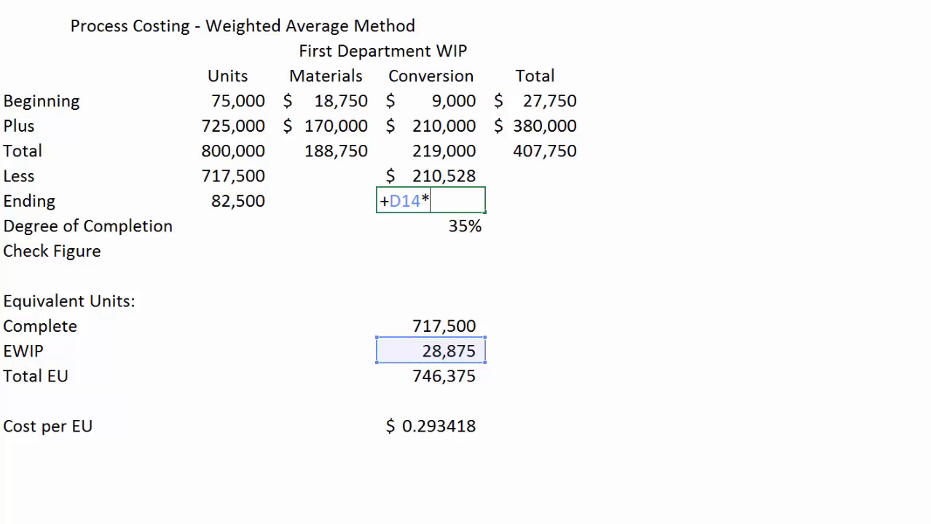
{"action": "key", "text": "Down"}
{"action": "key", "text": "Down"}
{"action": "key", "text": "Down"}
{"action": "key", "text": "Down"}
{"action": "key", "text": "Down"}
{"action": "key", "text": "Down"}
{"action": "key", "text": "Down"}
{"action": "key", "text": "Down"}
{"action": "key", "text": "Down"}
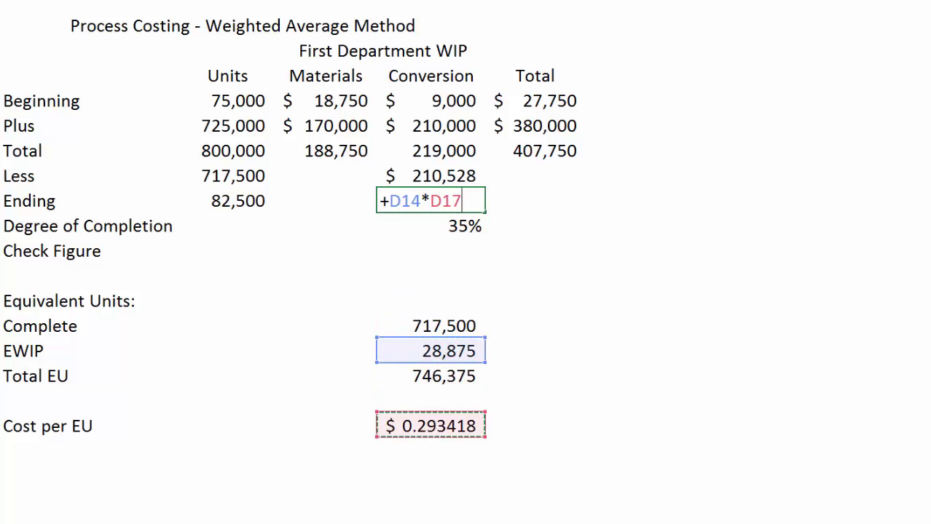
{"action": "key", "text": "Return"}
- Calculate the conversion check figure by subtracting the Less and Ending costs from the Total, D6 minus D7 minus D8
{"action": "key", "text": "Down"}
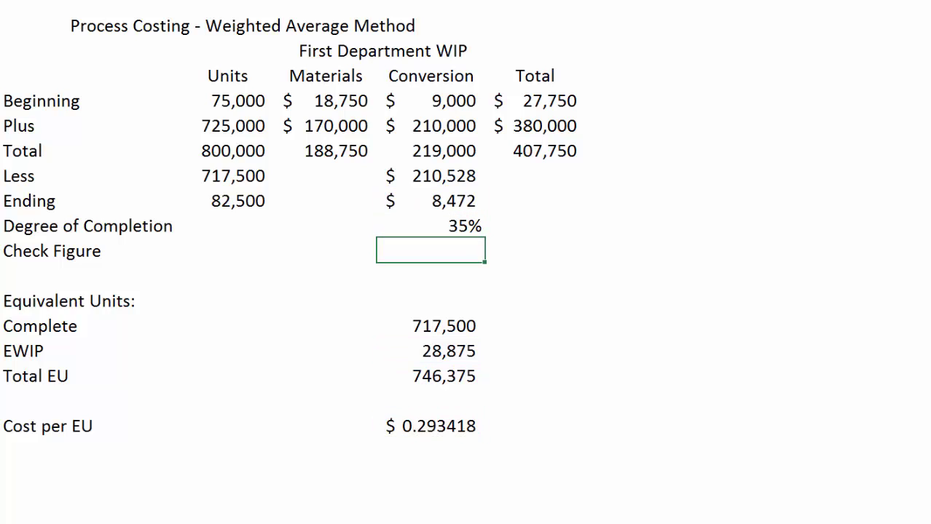
{"action": "type", "text": "+"}
{"action": "key", "text": "Up"}
{"action": "key", "text": "Up"}
{"action": "key", "text": "Up"}
{"action": "key", "text": "Up"}
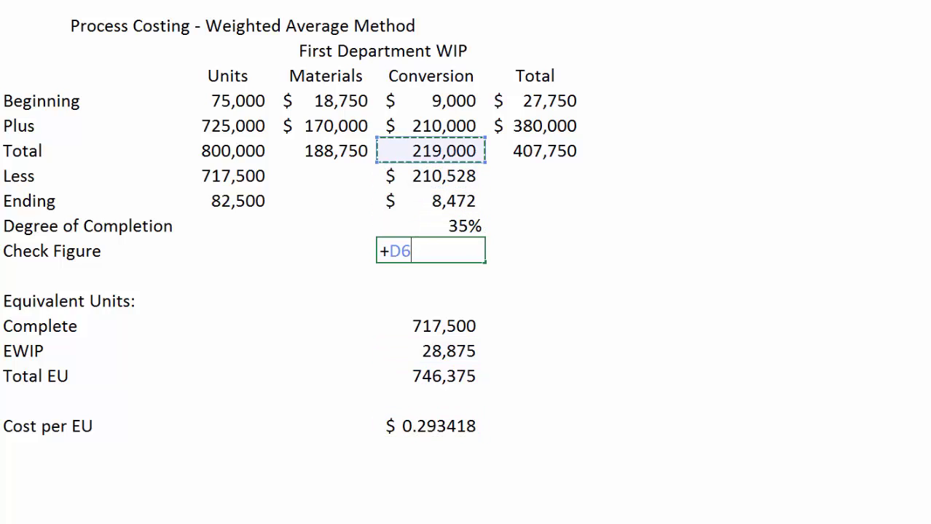
{"action": "type", "text": "-"}
{"action": "key", "text": "Up"}
{"action": "key", "text": "Up"}
{"action": "key", "text": "Up"}
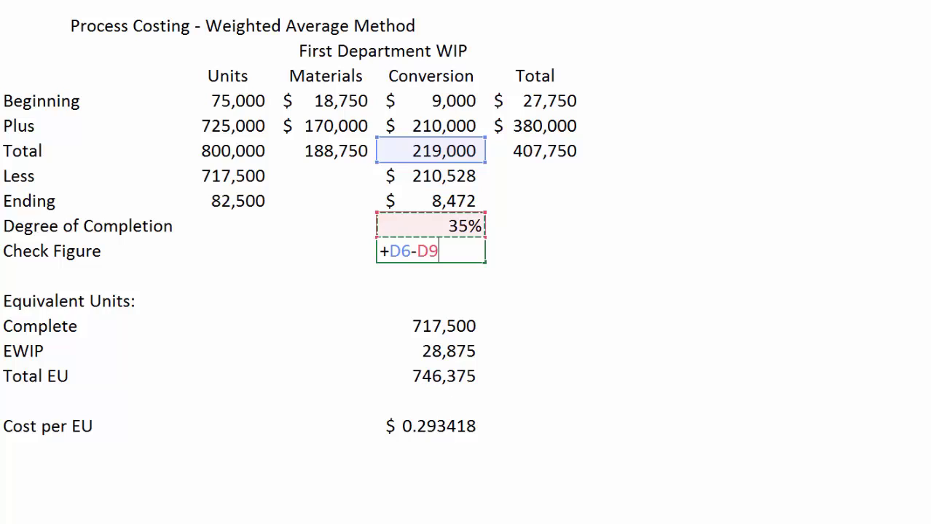
{"action": "type", "text": "-"}
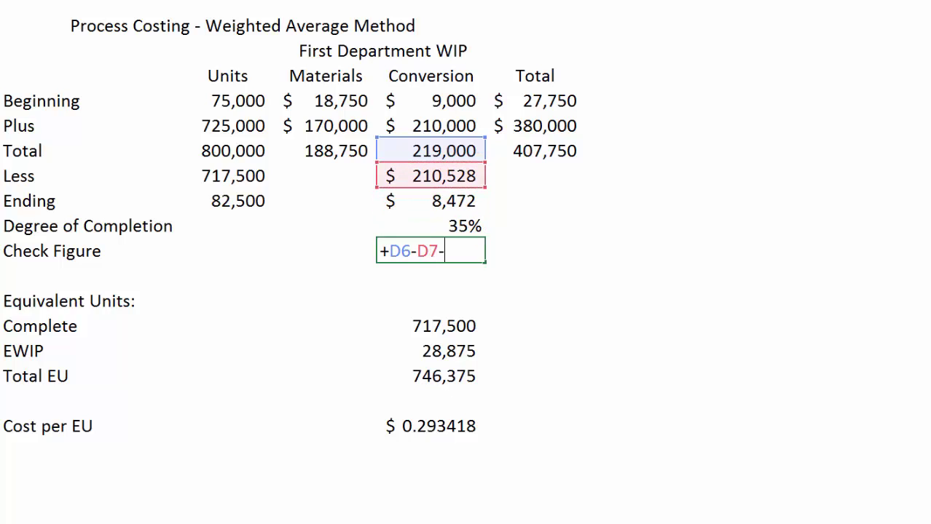
{"action": "key", "text": "Up"}
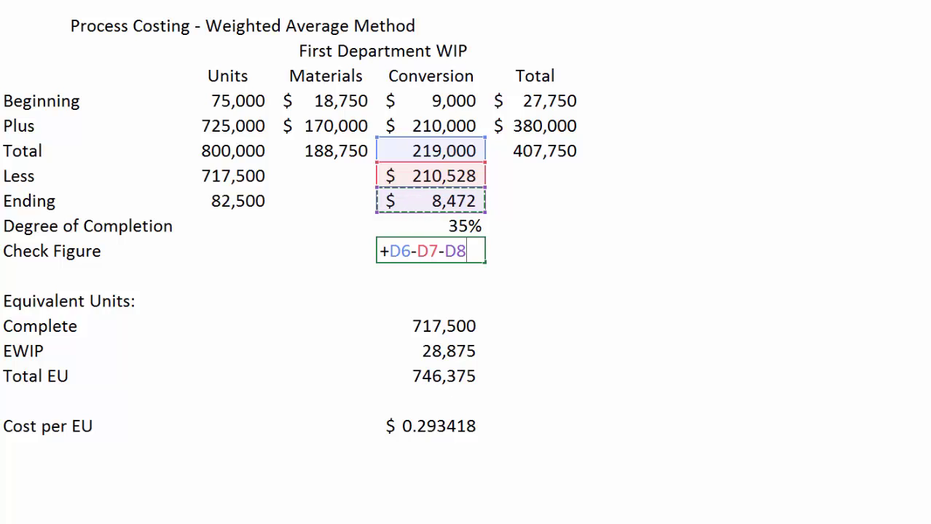
{"action": "key", "text": "Return"}
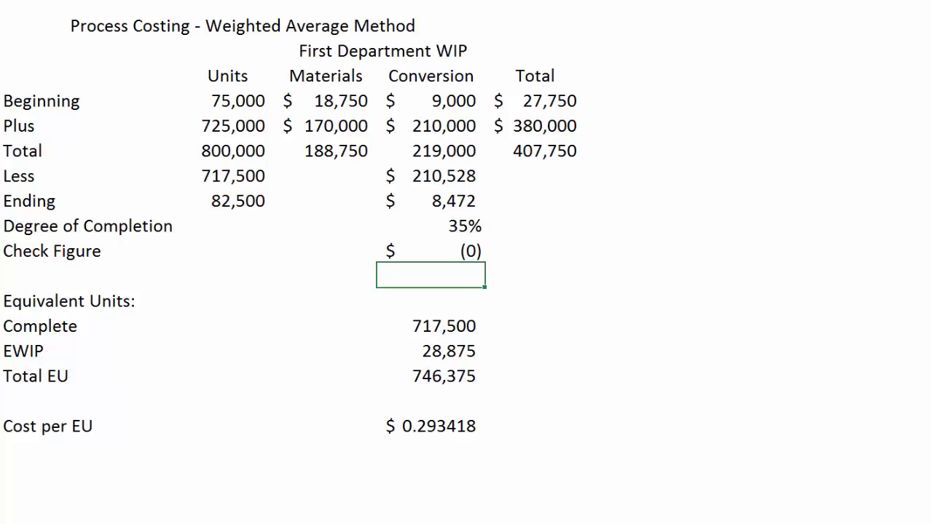
- Set the materials degree of completion to 0%
{"action": "left_click", "coordinate": [325, 225]}
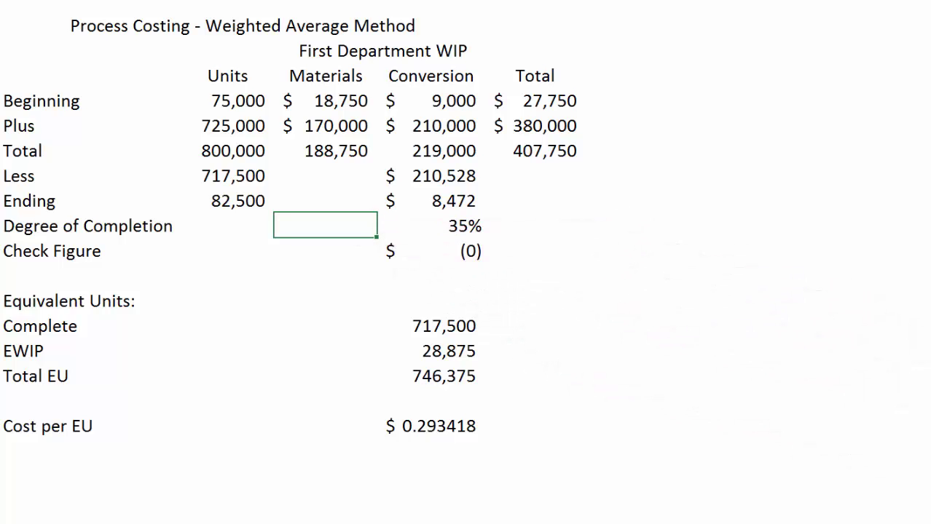
{"action": "type", "text": "0"}
{"action": "key", "text": "Return"}
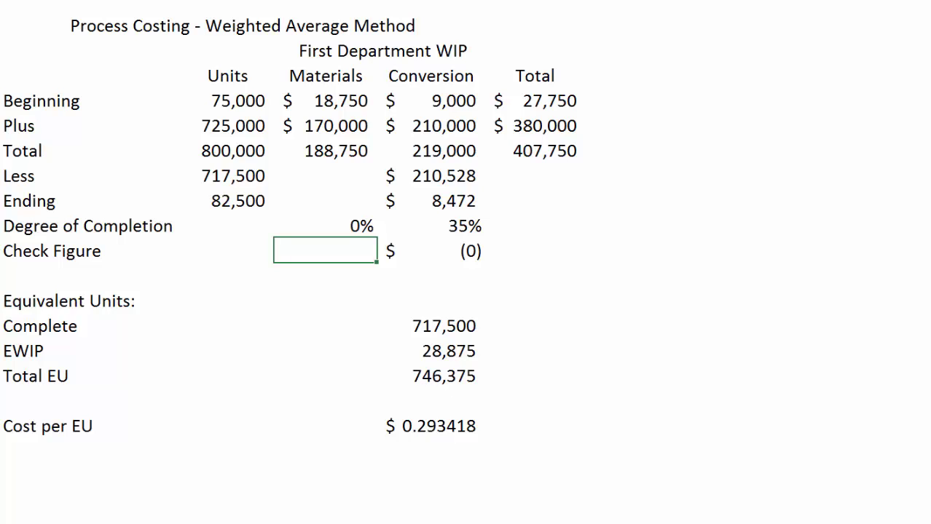
- Fill the materials equivalent units in the Complete row with a reference to the Less units in B7
{"action": "key", "text": "Down"}
{"action": "key", "text": "Down"}
{"action": "key", "text": "Down"}
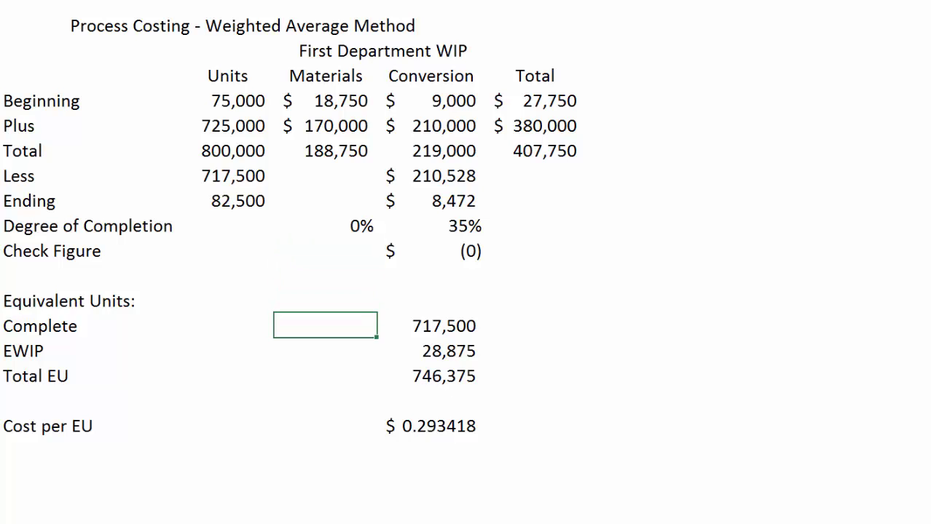
{"action": "type", "text": "+"}
{"action": "key", "text": "Up"}
{"action": "key", "text": "Up"}
{"action": "key", "text": "Up"}
{"action": "key", "text": "Up"}
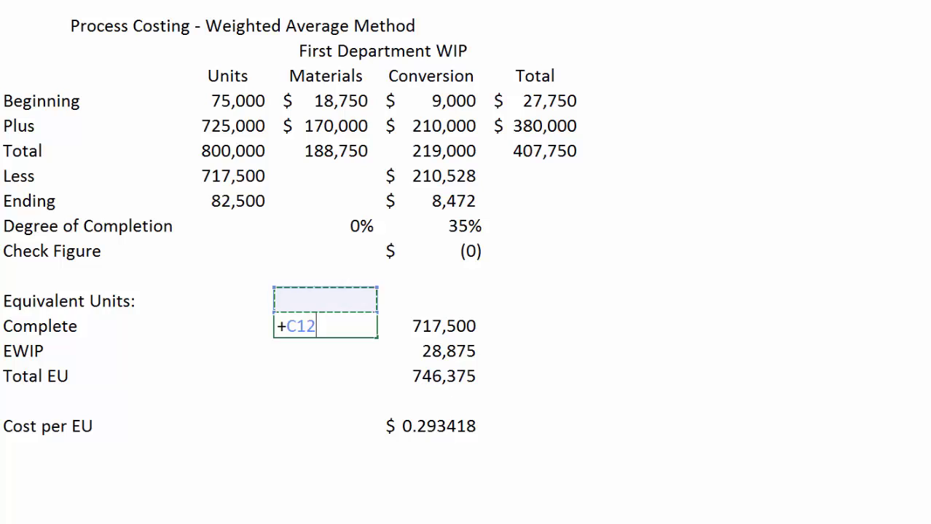
{"action": "key", "text": "Up"}
{"action": "key", "text": "Up"}
{"action": "key", "text": "Left"}
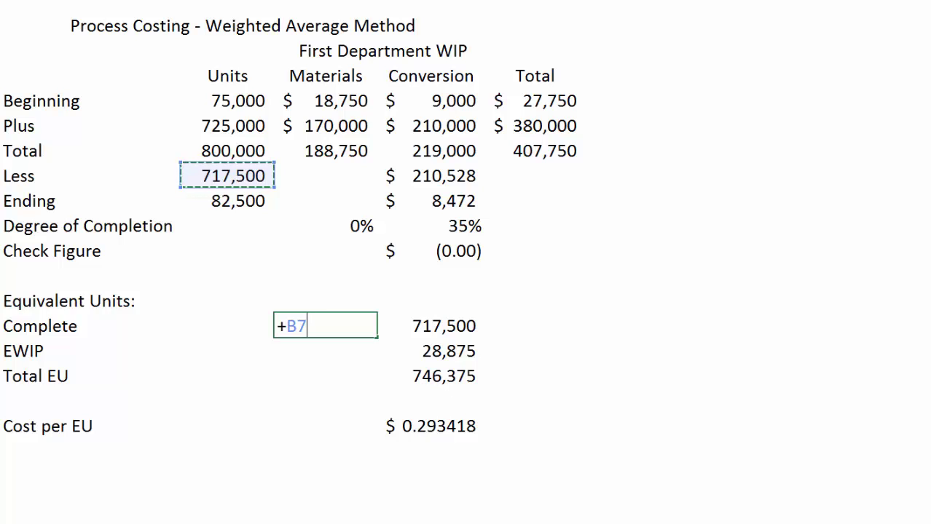
{"action": "key", "text": "Return"}
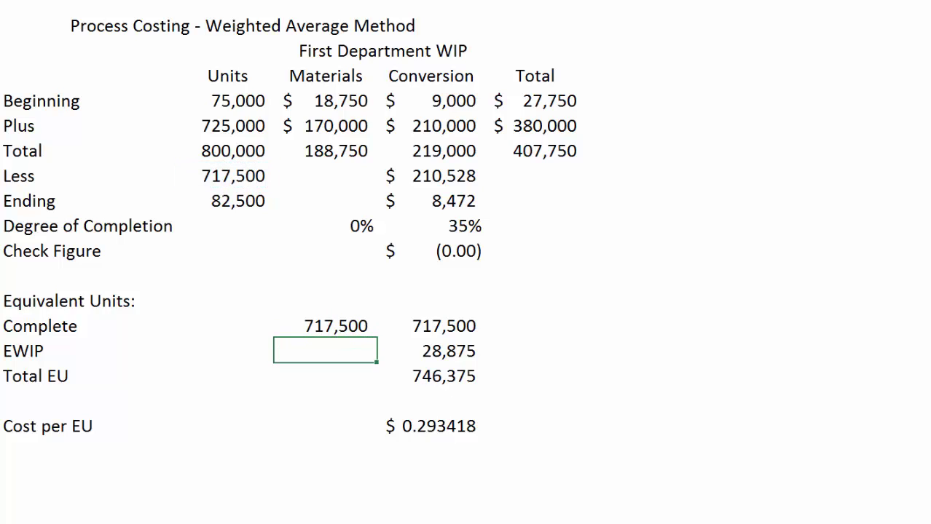
- Calculate the materials EWIP equivalent units by multiplying the ending units by the degree of completion, B8 times C9
{"action": "type", "text": "+"}
{"action": "key", "text": "Up"}
{"action": "key", "text": "Up"}
{"action": "key", "text": "Up"}
{"action": "key", "text": "Up"}
{"action": "key", "text": "Up"}
{"action": "key", "text": "Up"}
{"action": "key", "text": "Up"}
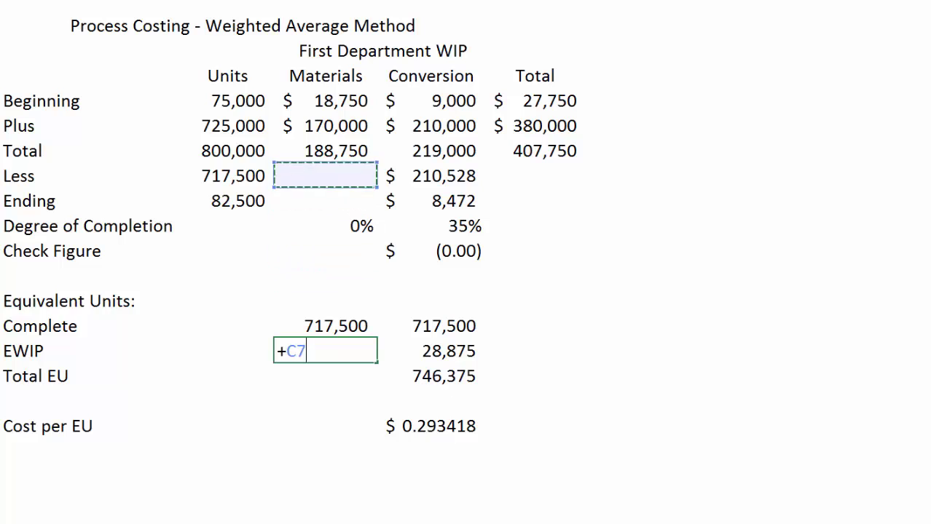
{"action": "key", "text": "Left"}
{"action": "key", "text": "Down"}
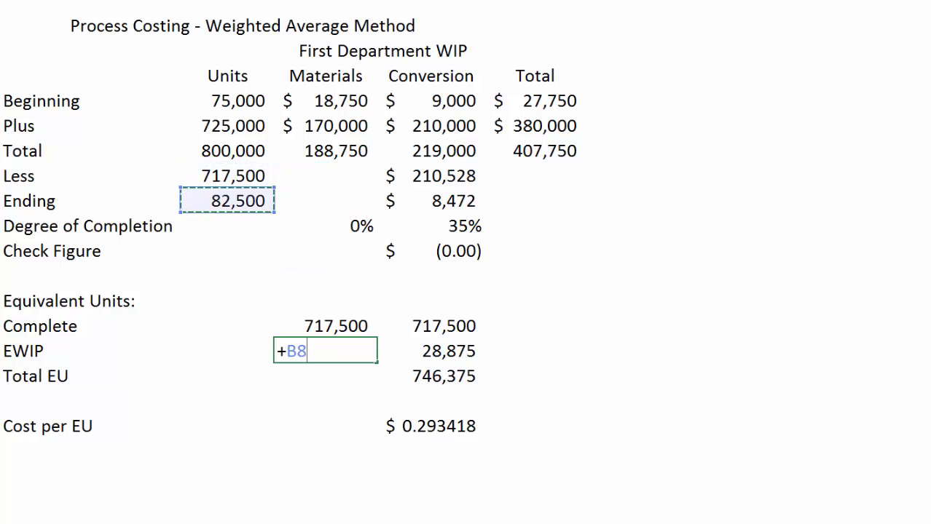
{"action": "type", "text": "*"}
{"action": "key", "text": "Up"}
{"action": "key", "text": "Up"}
{"action": "key", "text": "Up"}
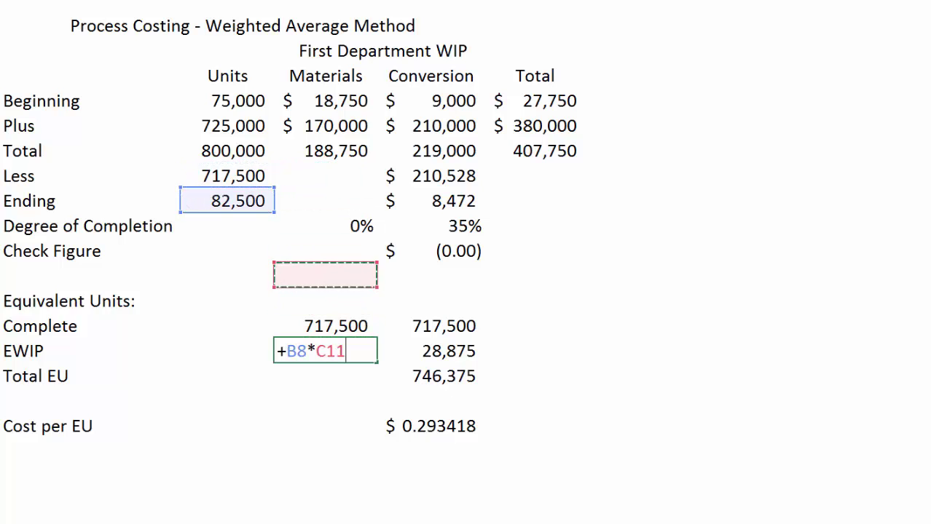
{"action": "key", "text": "Up"}
{"action": "key", "text": "Up"}
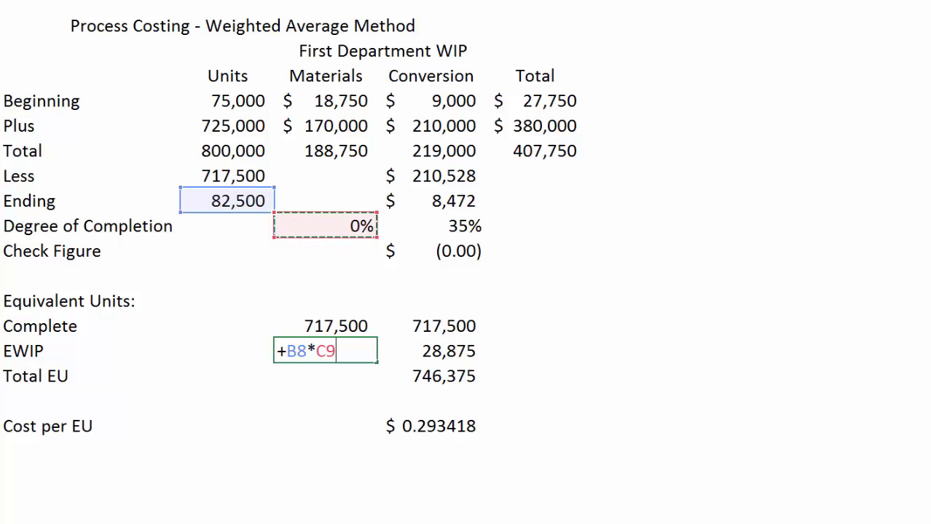
{"action": "key", "text": "Return"}
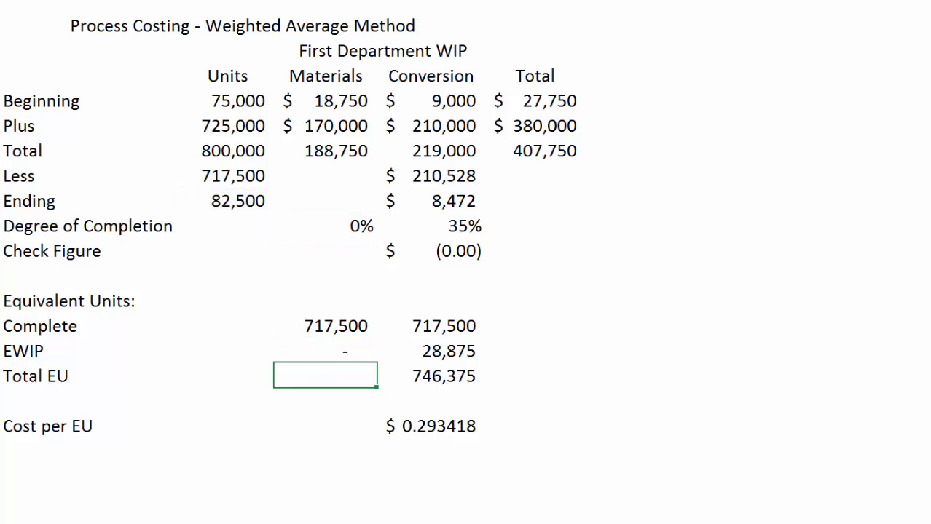
- Calculate the materials Total EU by adding the Complete and EWIP equivalent units, C13 plus C14
{"action": "type", "text": "+"}
{"action": "key", "text": "Up"}
{"action": "key", "text": "Up"}
{"action": "type", "text": "+"}
{"action": "key", "text": "Up"}
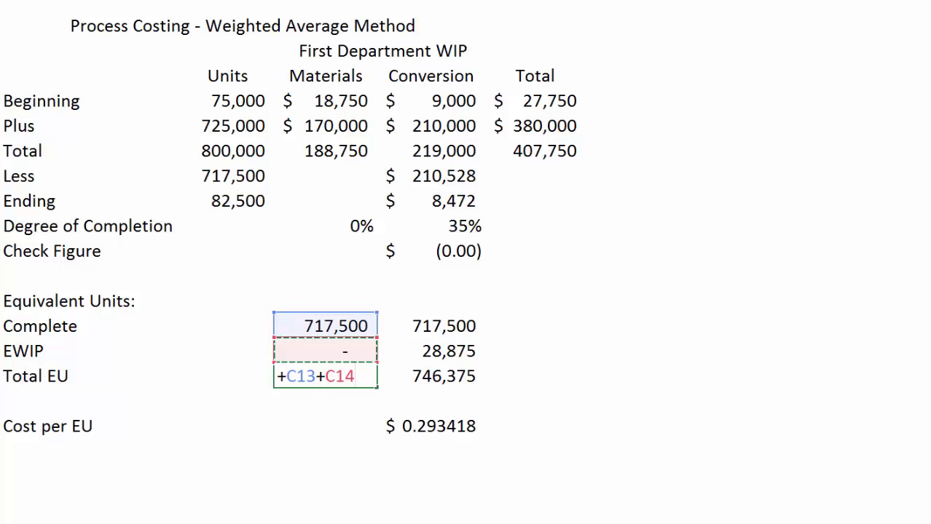
{"action": "key", "text": "Return"}
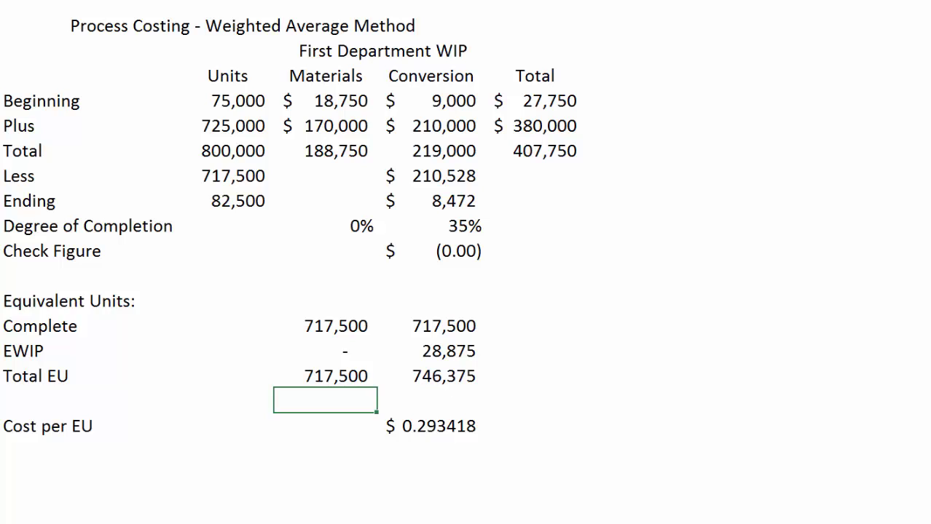
- Calculate the materials cost per EU by dividing the Total materials cost by the Total EU, C6 divided by C15
{"action": "key", "text": "Down"}
{"action": "type", "text": "+"}
{"action": "key", "text": "Up"}
{"action": "key", "text": "Up"}
{"action": "key", "text": "Up"}
{"action": "key", "text": "Up"}
{"action": "key", "text": "Up"}
{"action": "key", "text": "Up"}
{"action": "key", "text": "Up"}
{"action": "key", "text": "Up"}
{"action": "key", "text": "Up"}
{"action": "key", "text": "Up"}
{"action": "key", "text": "Up"}
{"action": "key", "text": "Up"}
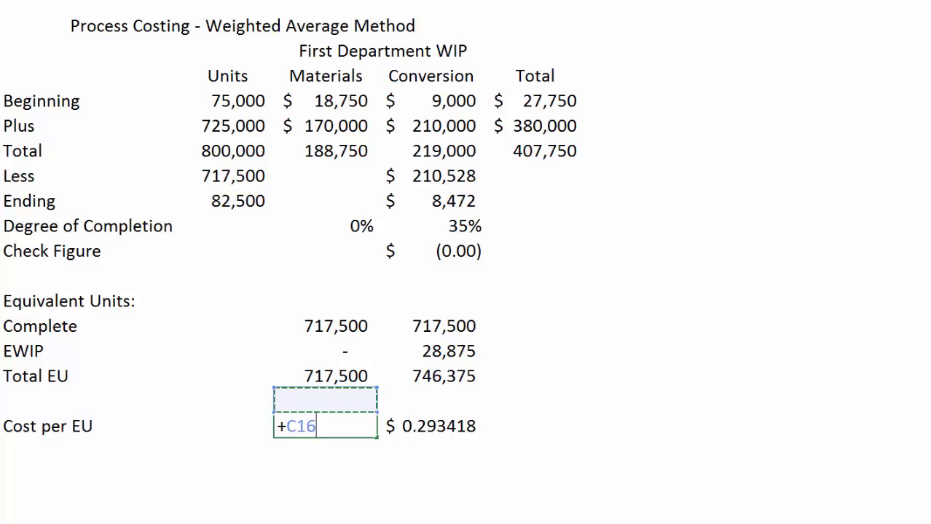
{"action": "key", "text": "Down"}
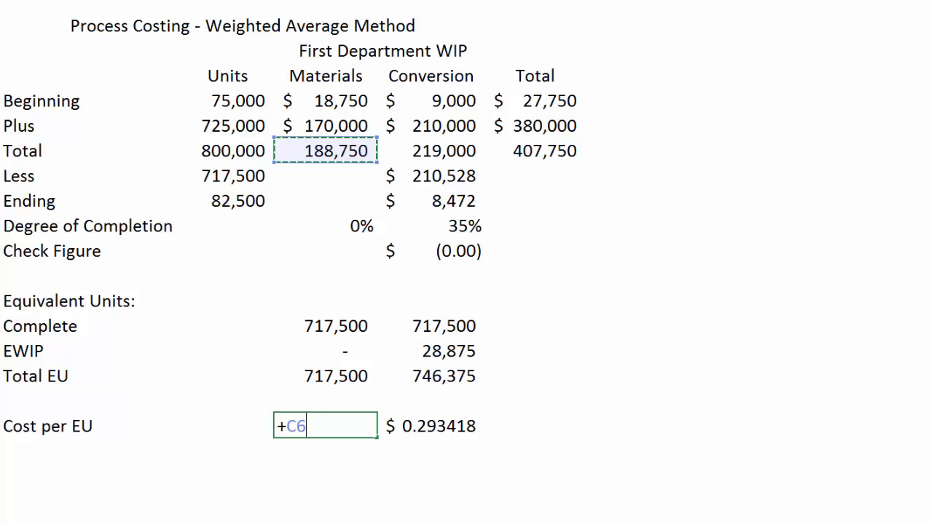
{"action": "type", "text": "/"}
{"action": "key", "text": "Up"}
{"action": "key", "text": "Up"}
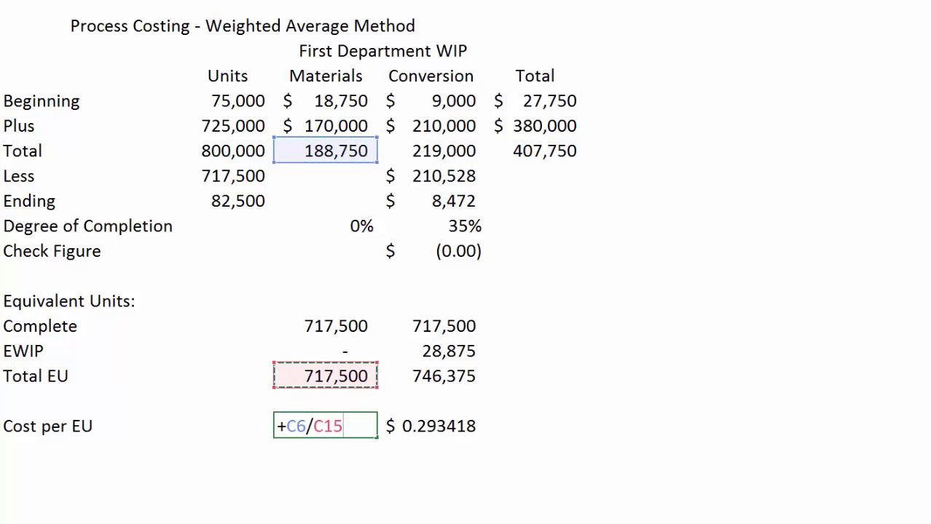
{"action": "key", "text": "Return"}
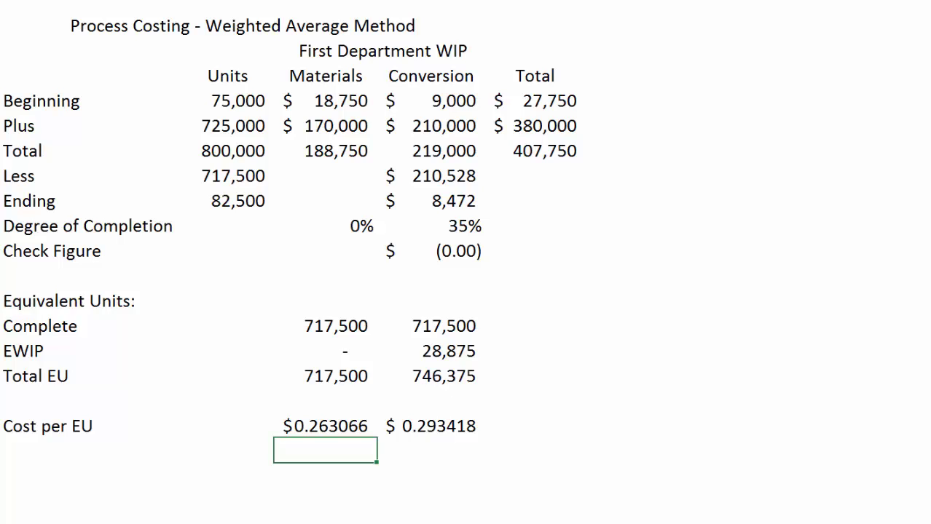
- Calculate the materials cost in the Less row by multiplying the Complete equivalent units by the cost per EU, C13 times C17
{"action": "key", "text": "Up"}
{"action": "key", "text": "Up"}
{"action": "key", "text": "Up"}
{"action": "key", "text": "Up"}
{"action": "key", "text": "Up"}
{"action": "key", "text": "Up"}
{"action": "key", "text": "Up"}
{"action": "key", "text": "Up"}
{"action": "key", "text": "Up"}
{"action": "key", "text": "Up"}
{"action": "key", "text": "Up"}
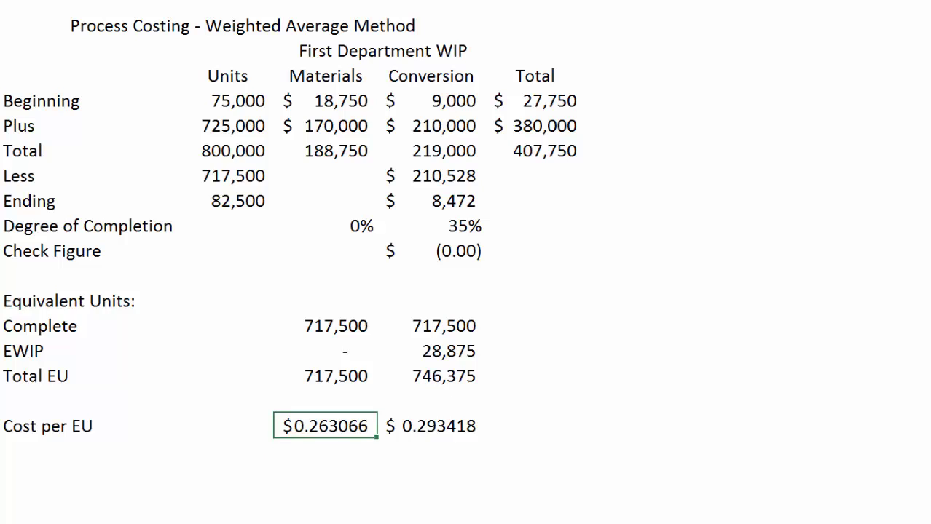
{"action": "type", "text": "+"}
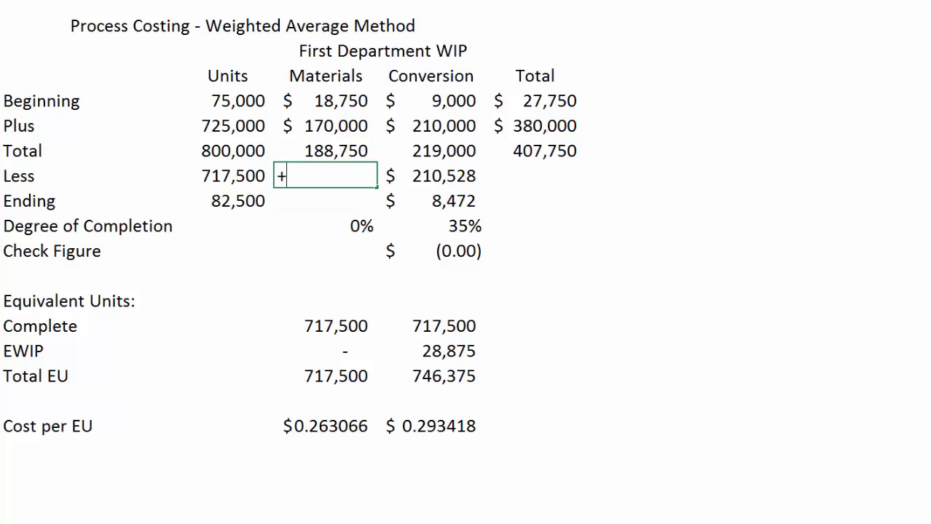
{"action": "key", "text": "Down"}
{"action": "key", "text": "Down"}
{"action": "key", "text": "Down"}
{"action": "key", "text": "Down"}
{"action": "key", "text": "Down"}
{"action": "key", "text": "Down"}
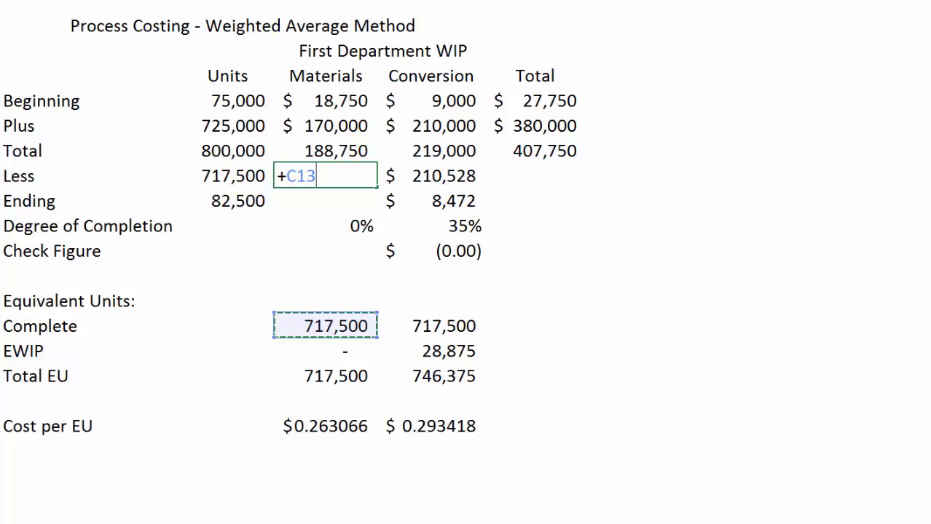
{"action": "type", "text": "*"}
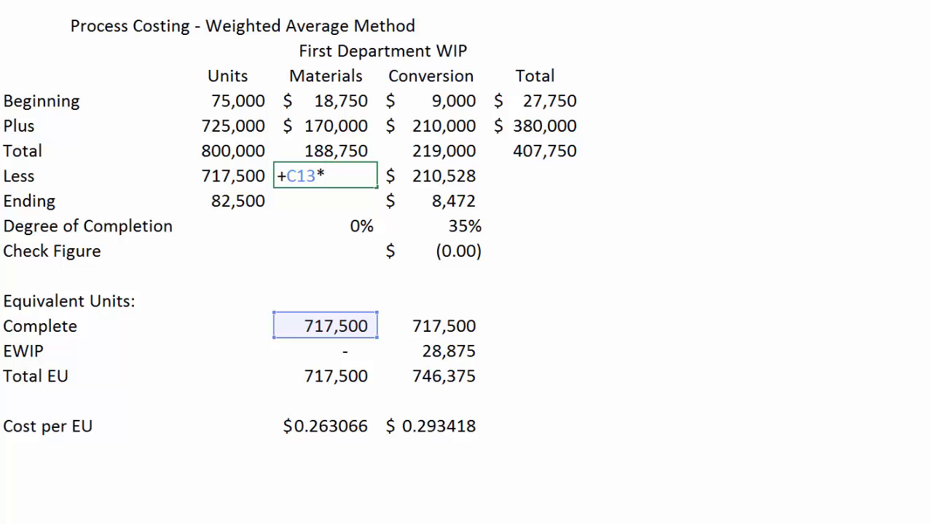
{"action": "left_click", "coordinate": [325, 426]}
{"action": "key", "text": "Return"}
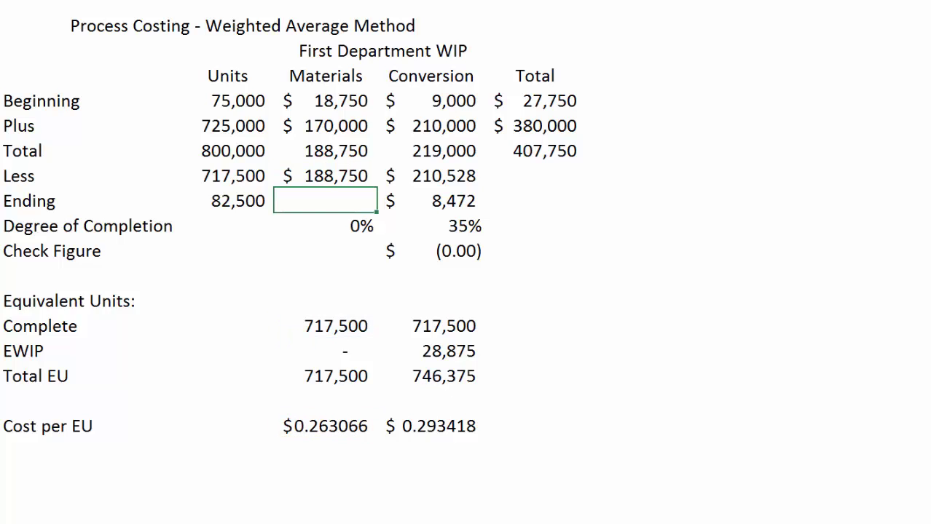
- Calculate the ending materials cost by multiplying the EWIP equivalent units by the cost per EU, C14 times C17
{"action": "type", "text": "+"}
{"action": "key", "text": "Down"}
{"action": "key", "text": "Down"}
{"action": "key", "text": "Down"}
{"action": "key", "text": "Down"}
{"action": "key", "text": "Down"}
{"action": "key", "text": "Down"}
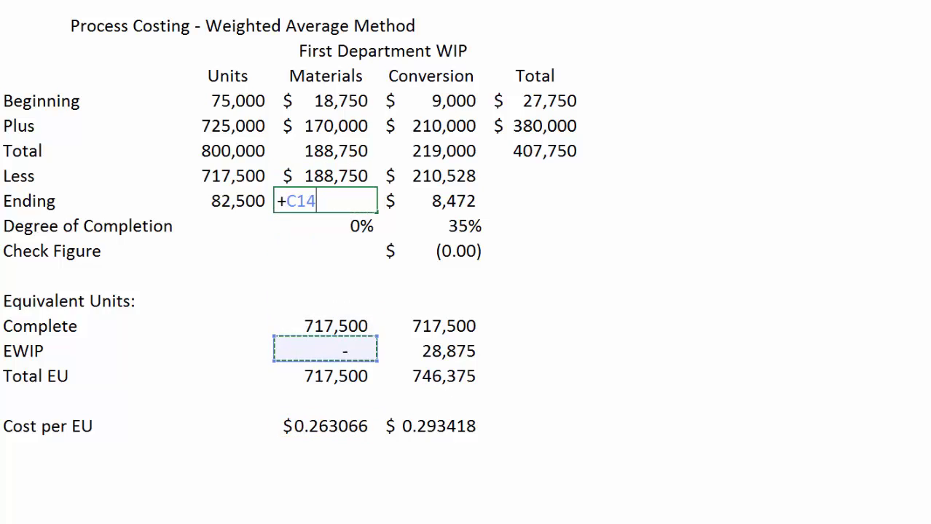
{"action": "type", "text": "*"}
{"action": "key", "text": "Down"}
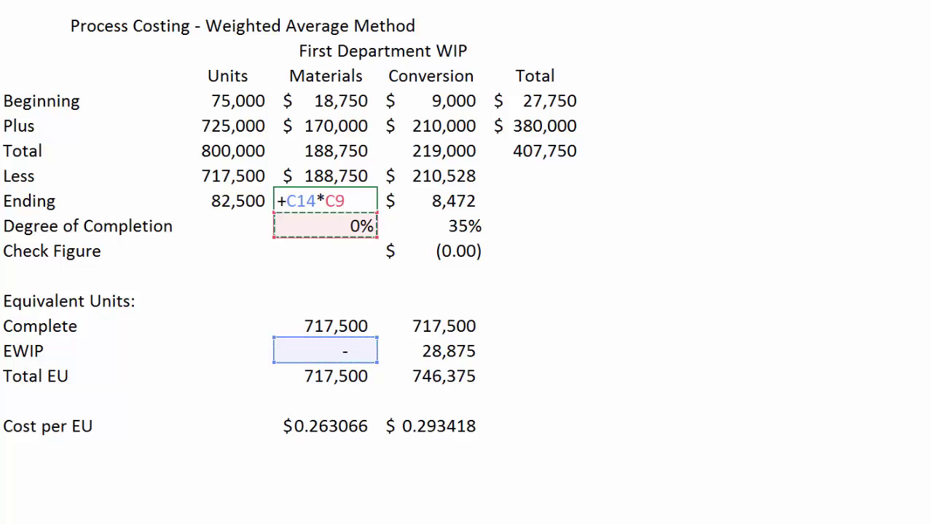
{"action": "key", "text": "Down"}
{"action": "key", "text": "Down"}
{"action": "key", "text": "Down"}
{"action": "key", "text": "Down"}
{"action": "key", "text": "Down"}
{"action": "key", "text": "Down"}
{"action": "key", "text": "Down"}
{"action": "key", "text": "Down"}
{"action": "key", "text": "Down"}
{"action": "key", "text": "Up"}
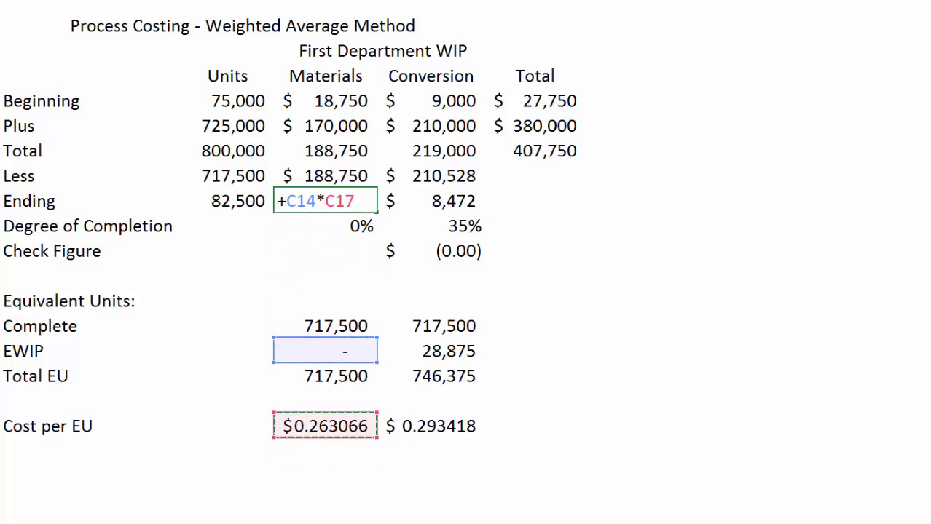
{"action": "key", "text": "Return"}
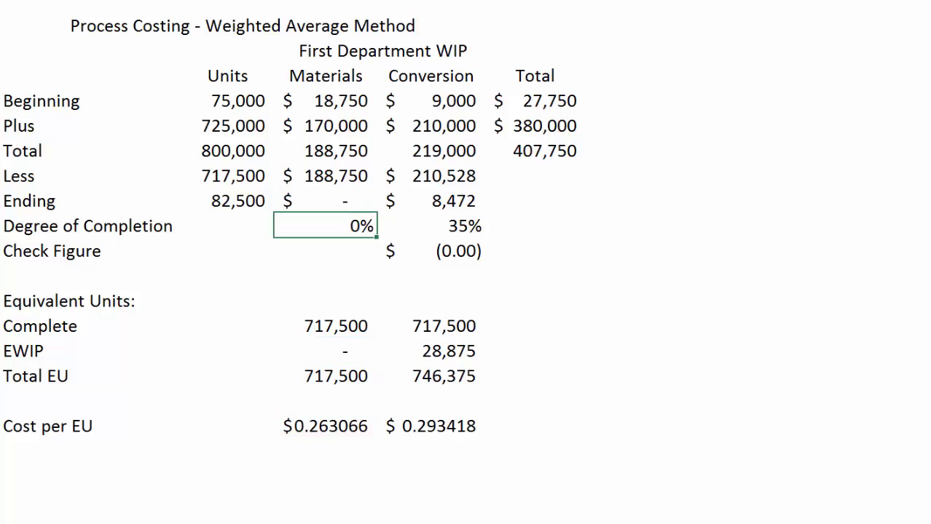
- Calculate the materials check figure by subtracting the Less cost from the Total, C6 minus C7
{"action": "key", "text": "Down"}
{"action": "type", "text": "+"}
{"action": "key", "text": "Up"}
{"action": "key", "text": "Up"}
{"action": "key", "text": "Up"}
{"action": "key", "text": "Up"}
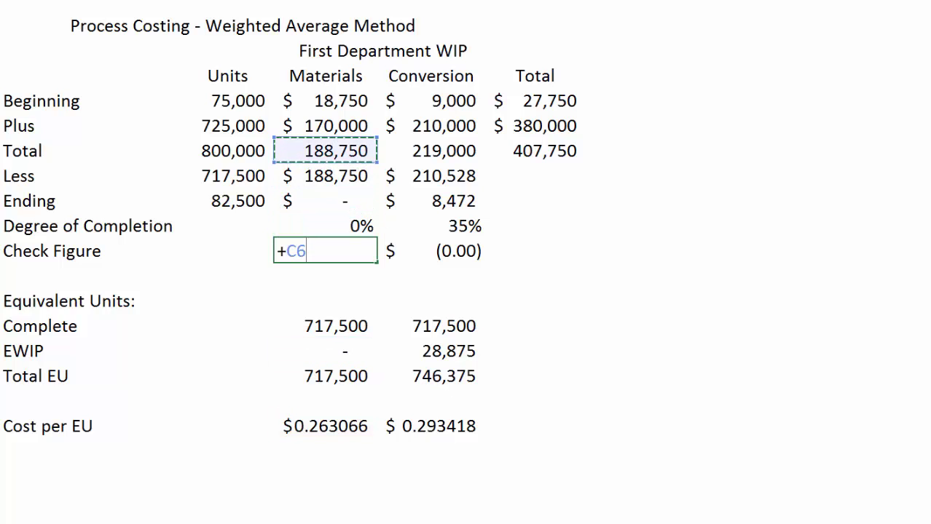
{"action": "type", "text": "-"}
{"action": "key", "text": "Up"}
{"action": "key", "text": "Up"}
{"action": "key", "text": "Up"}
{"action": "key", "text": "Return"}
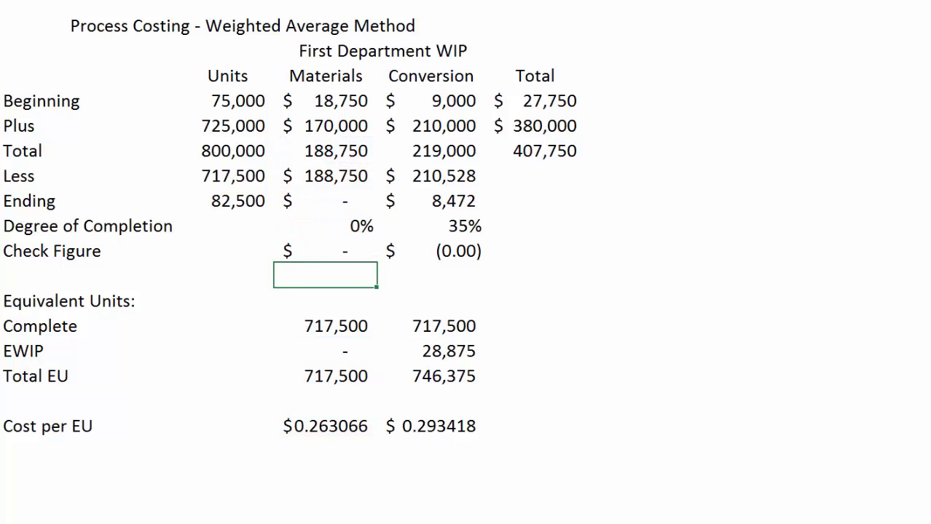
- Calculate the Less row's total cost by adding its materials and conversion costs, C7 plus D7
{"action": "left_click", "coordinate": [430, 175]}
{"action": "left_click", "coordinate": [535, 176]}
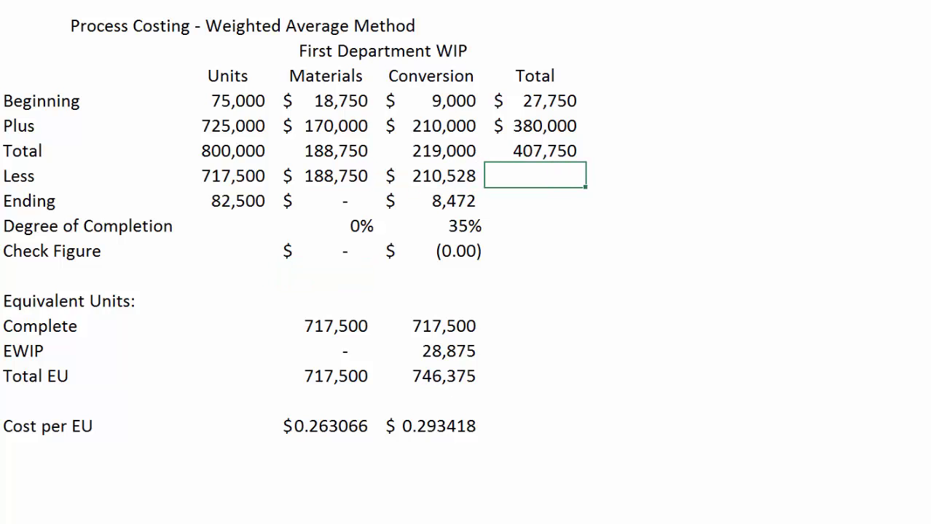
{"action": "type", "text": "+"}
{"action": "key", "text": "Left"}
{"action": "key", "text": "Left"}
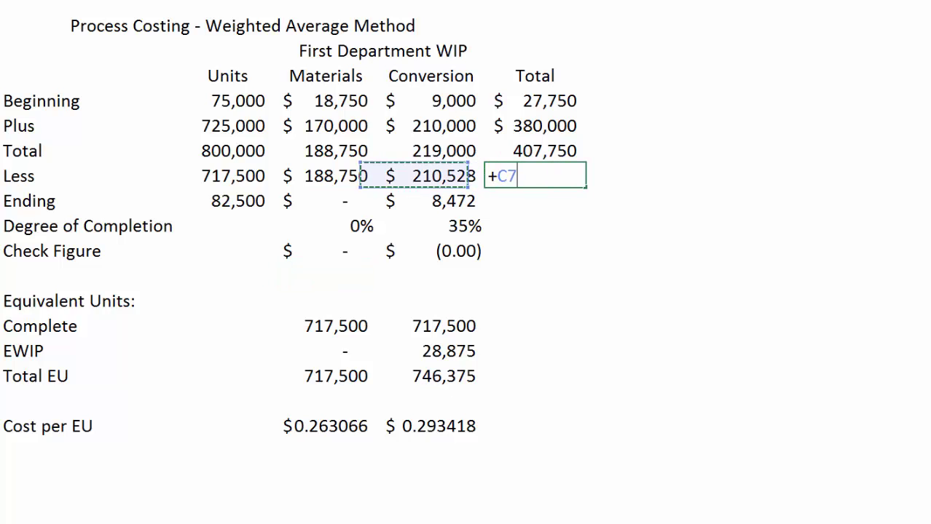
{"action": "type", "text": "+"}
{"action": "key", "text": "Left"}
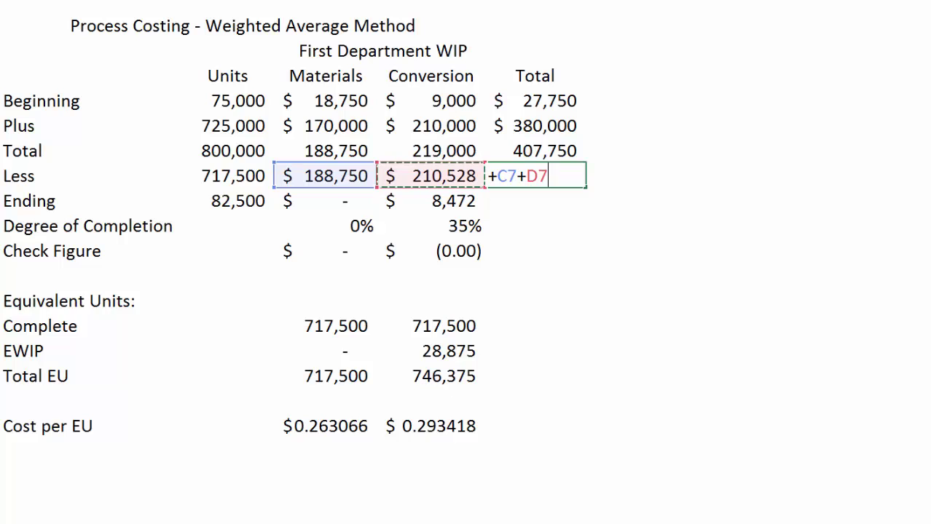
{"action": "key", "text": "Return"}
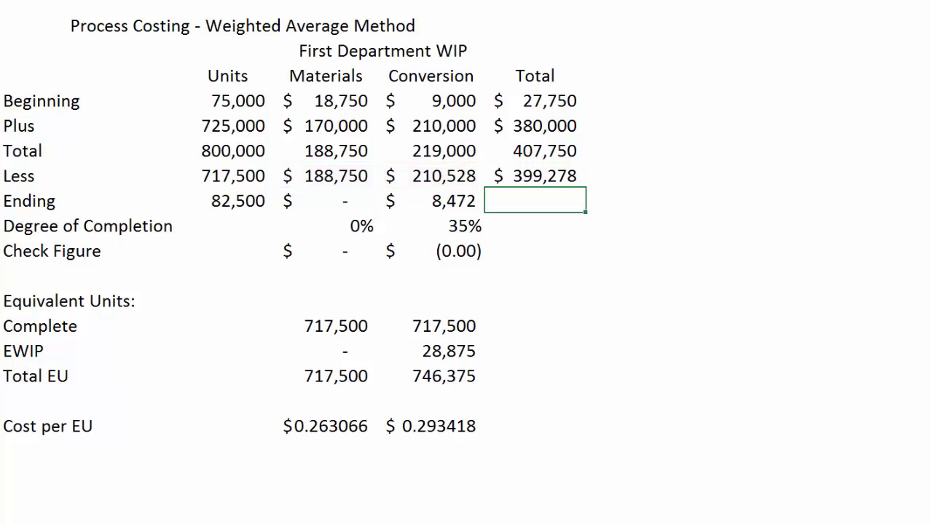
- Calculate the Ending row's total cost by adding its materials and conversion costs, C8 plus D8
{"action": "type", "text": "+"}
{"action": "key", "text": "Left"}
{"action": "key", "text": "Left"}
{"action": "type", "text": "+"}
{"action": "key", "text": "Left"}
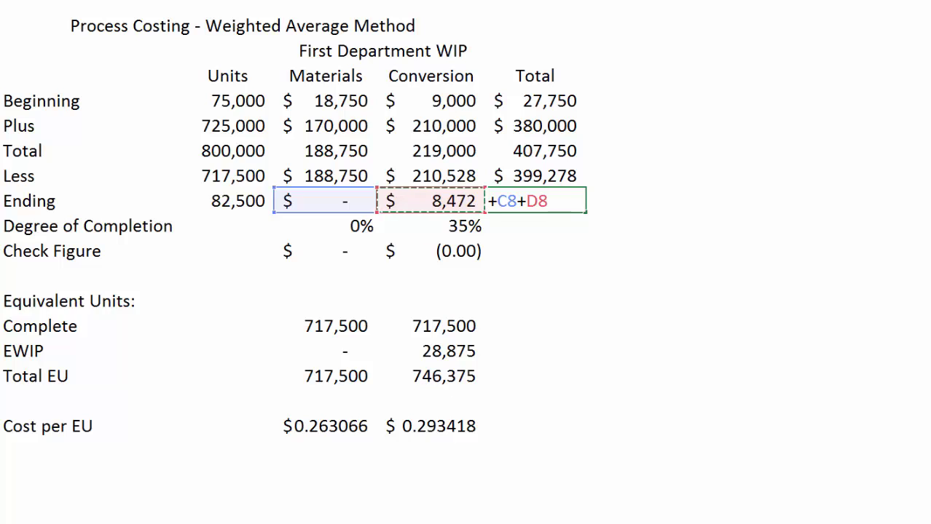
{"action": "key", "text": "Return"}
- Calculate the Total column's check figure by subtracting the Less and Ending costs from the Total, E6 minus E7 minus E8
{"action": "key", "text": "Down"}
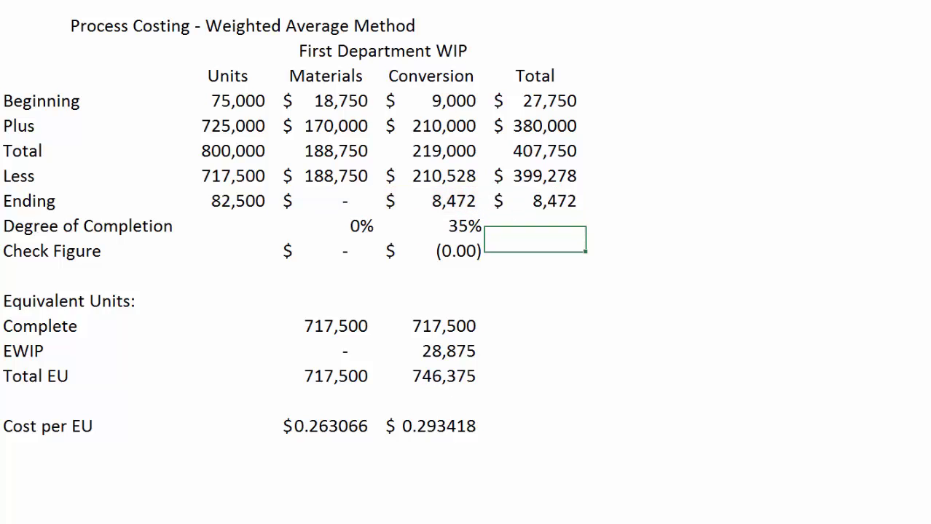
{"action": "type", "text": "+"}
{"action": "key", "text": "Up"}
{"action": "key", "text": "Up"}
{"action": "key", "text": "Up"}
{"action": "key", "text": "Up"}
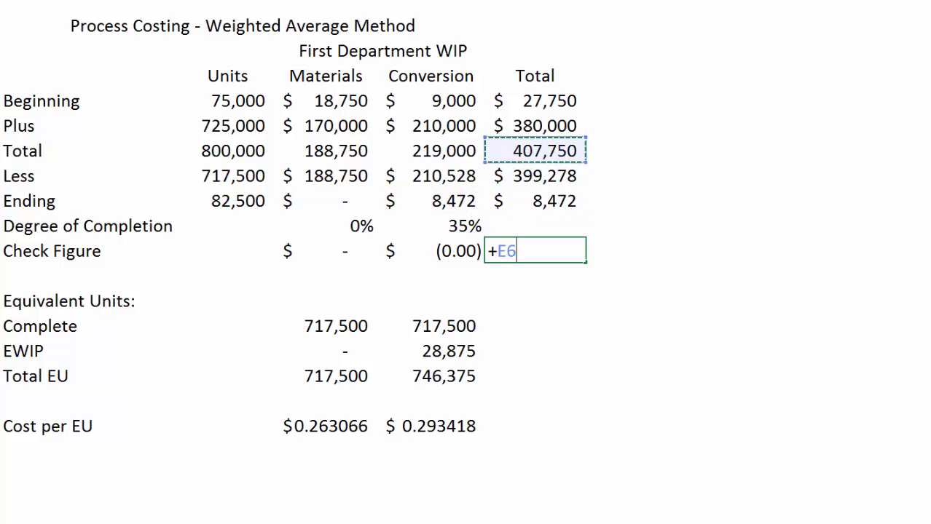
{"action": "type", "text": "-"}
{"action": "key", "text": "Up"}
{"action": "key", "text": "Up"}
{"action": "key", "text": "Up"}
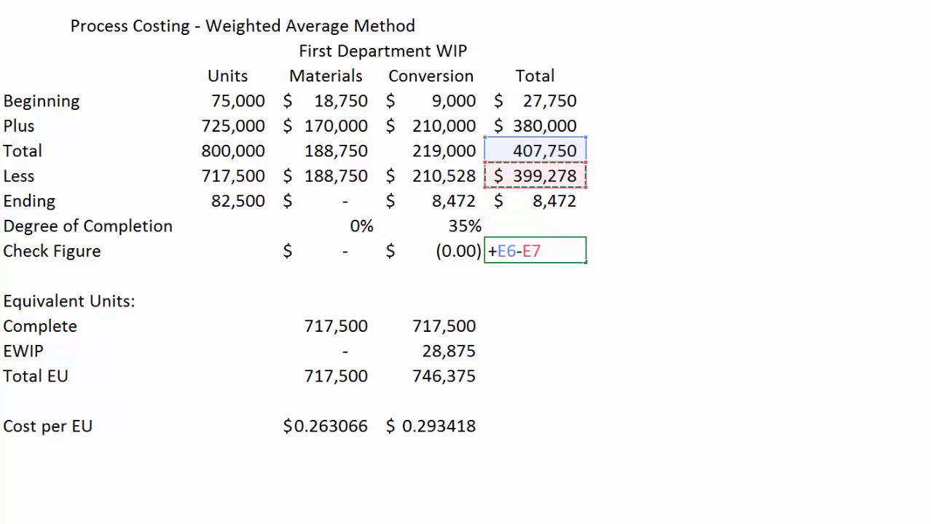
{"action": "type", "text": "-"}
{"action": "key", "text": "Up"}
{"action": "key", "text": "Up"}
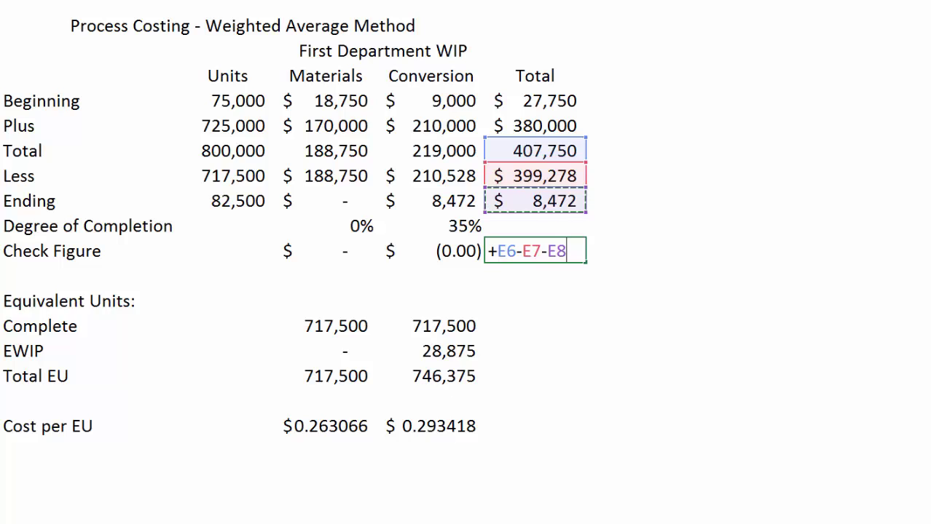
{"action": "key", "text": "Return"}
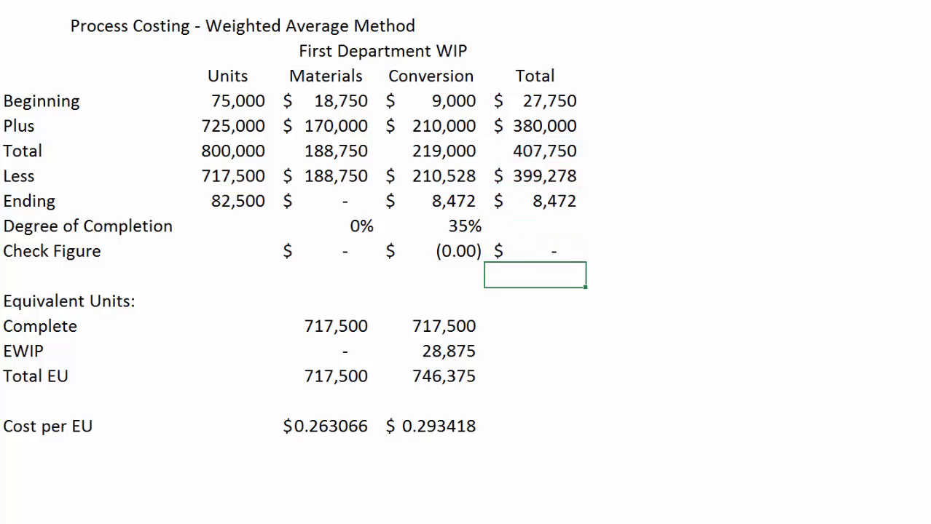
- Enter the label "2nd Dept. Wip" in the Plus row, beyond the Total column
{"action": "key", "text": "Up"}
{"action": "key", "text": "Up"}
{"action": "key", "text": "Up"}
{"action": "key", "text": "Up"}
{"action": "key", "text": "Up"}
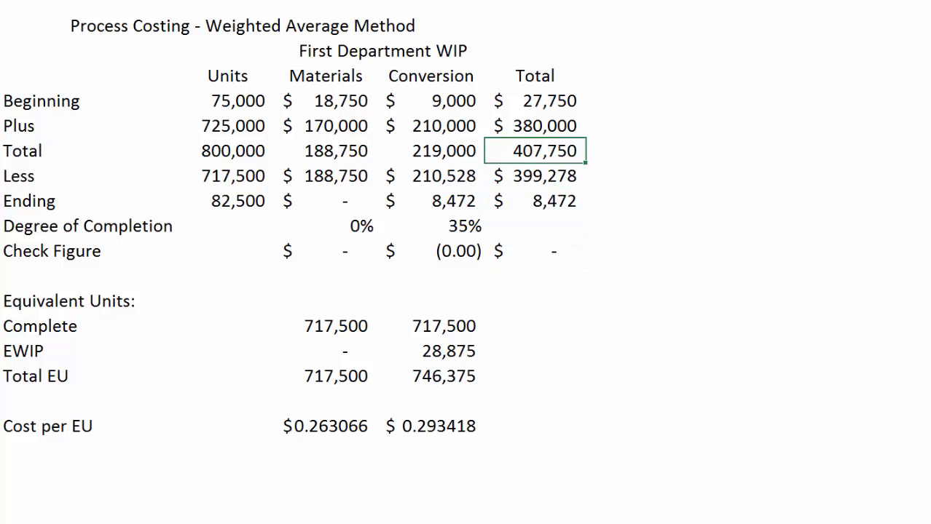
{"action": "key", "text": "Right"}
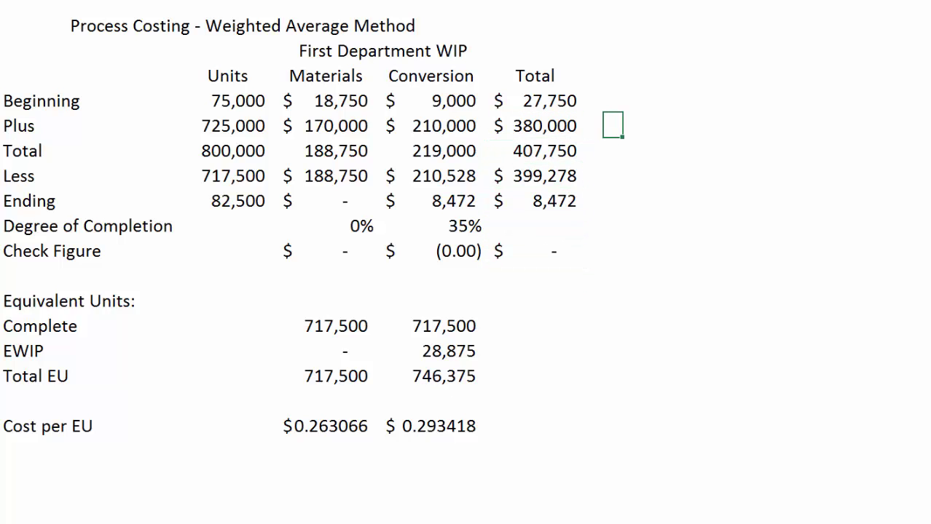
{"action": "type", "text": "2"}
{"action": "key", "text": "BackSpace"}
{"action": "type", "text": "2nd Dept. Wip"}
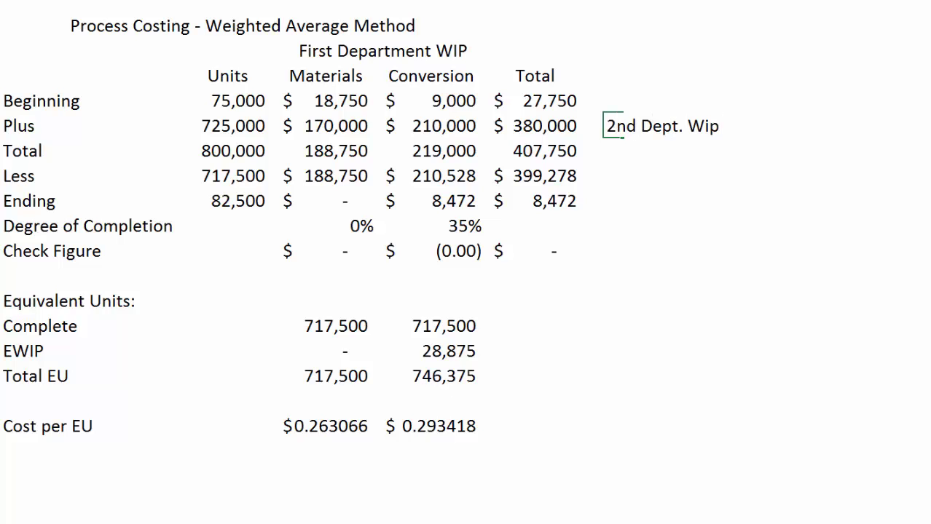
- Enter the 2nd Dept. Wip debit amount in I5 as a reference to the Less row's total cost, E7
{"action": "left_click", "coordinate": [794, 125]}
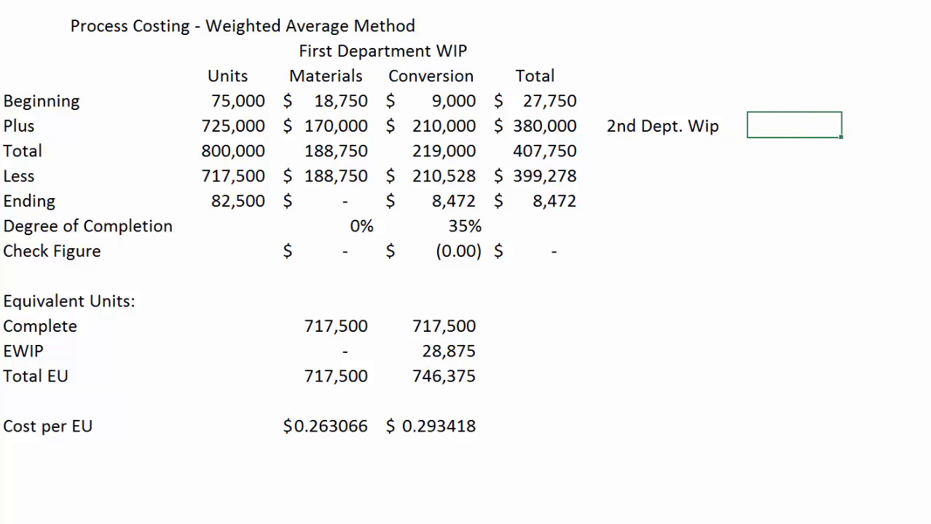
{"action": "type", "text": "+"}
{"action": "left_click", "coordinate": [535, 175]}
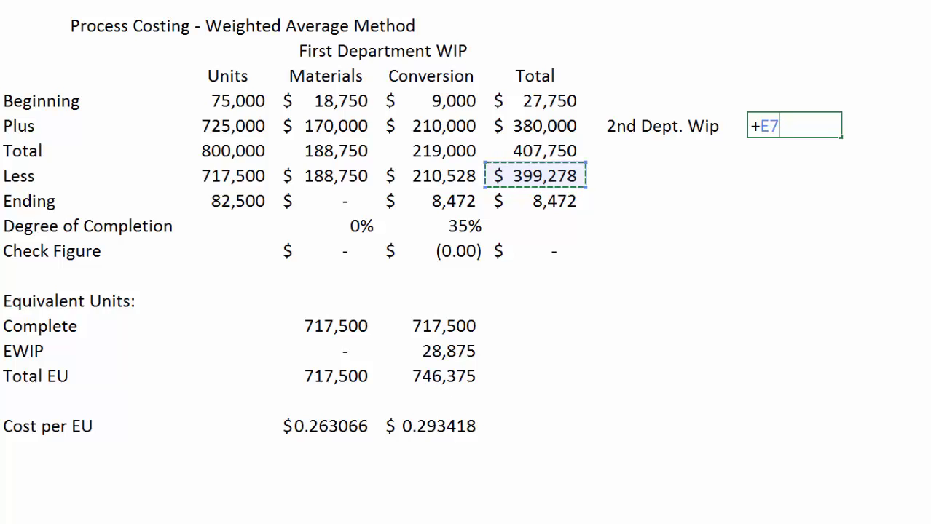
{"action": "key", "text": "Return"}
- Add the credit line "1st Dept. Wip" in H6, with its amount in J6 referencing the Less row's total cost, E7
{"action": "left_click", "coordinate": [685, 150]}
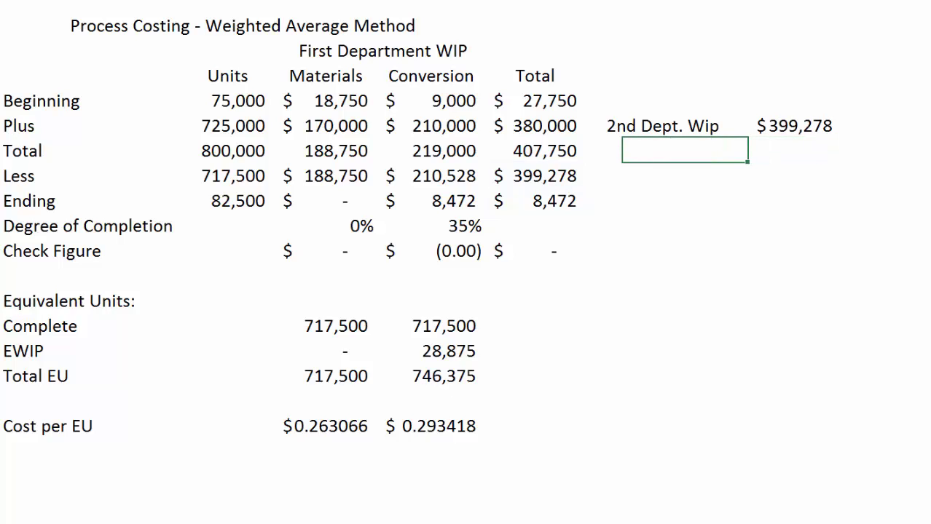
{"action": "type", "text": "1st Dept. Wip"}
{"action": "left_click", "coordinate": [884, 150]}
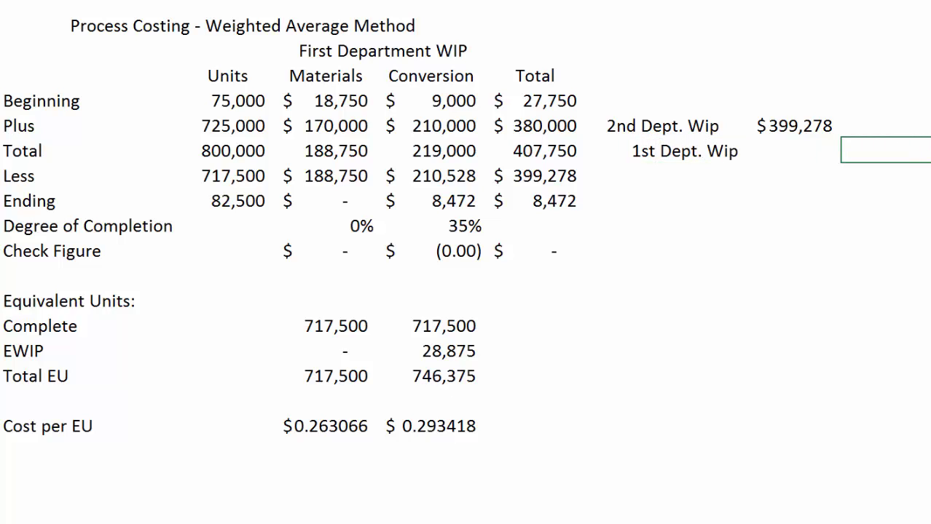
{"action": "type", "text": "+"}
{"action": "key", "text": "Left"}
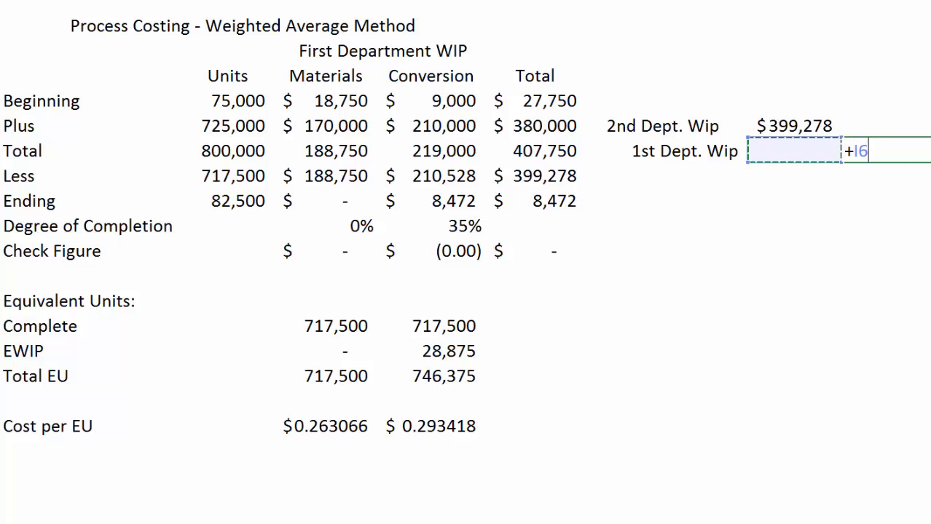
{"action": "key", "text": "Left"}
{"action": "key", "text": "Left"}
{"action": "key", "text": "Left"}
{"action": "key", "text": "Left"}
{"action": "key", "text": "Down"}
{"action": "key", "text": "Return"}
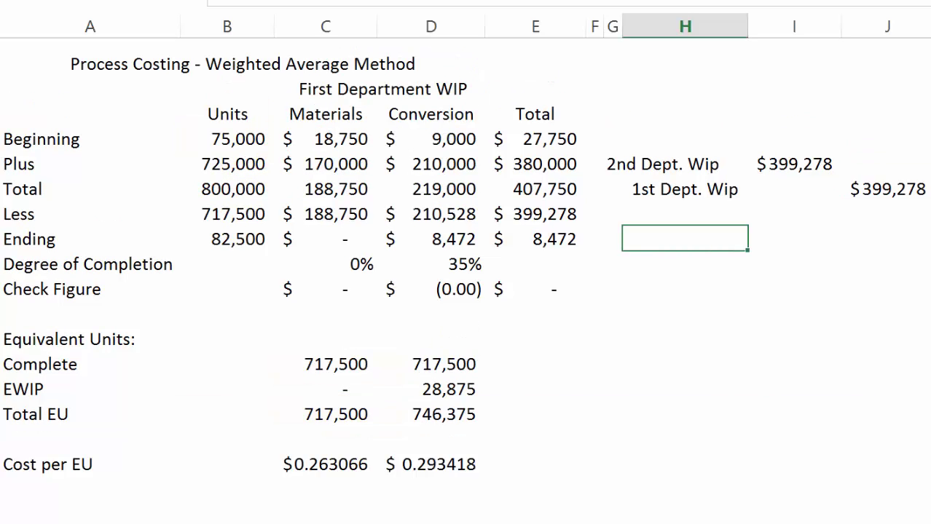
- Calculate the cost per transferred unit in H8 by dividing the Less row's total cost by its units, E7/B7
{"action": "type", "text": "+"}
{"action": "key", "text": "Up"}
{"action": "key", "text": "Left"}
{"action": "key", "text": "Left"}
{"action": "key", "text": "Left"}
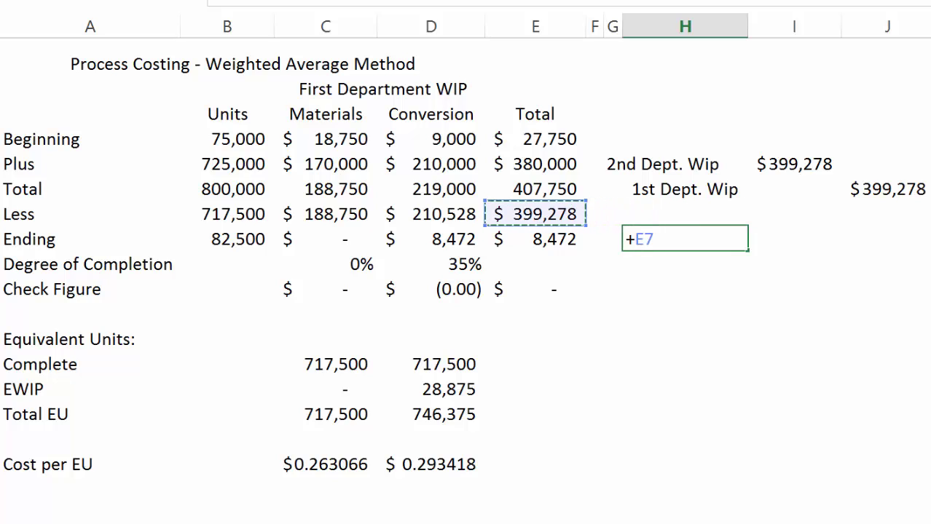
{"action": "type", "text": "/"}
{"action": "key", "text": "Left"}
{"action": "key", "text": "Left"}
{"action": "key", "text": "Left"}
{"action": "key", "text": "Left"}
{"action": "key", "text": "Left"}
{"action": "key", "text": "Left"}
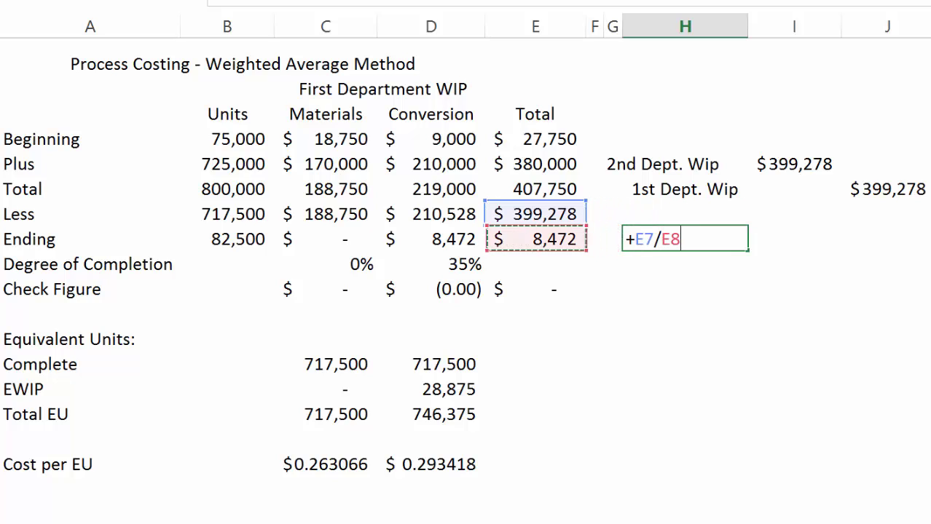
{"action": "key", "text": "Up"}
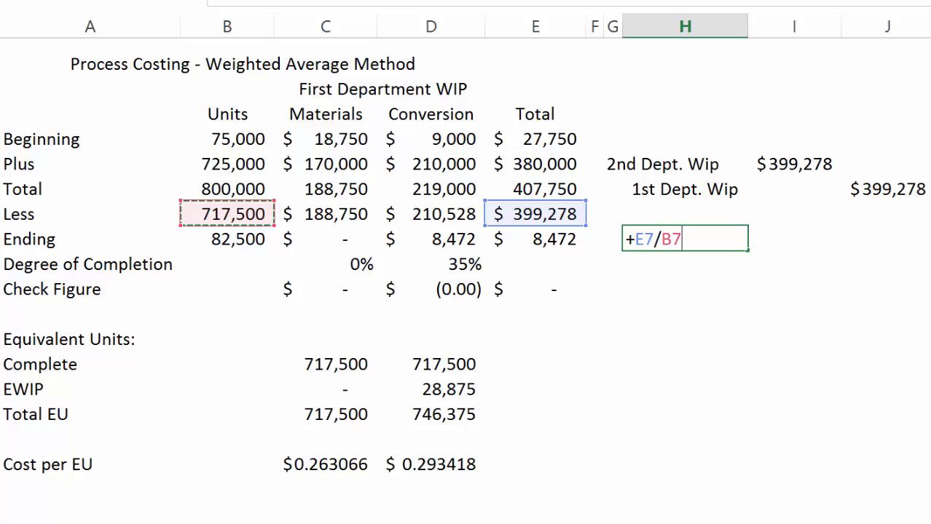
{"action": "key", "text": "F2"}
{"action": "key", "text": "Return"}
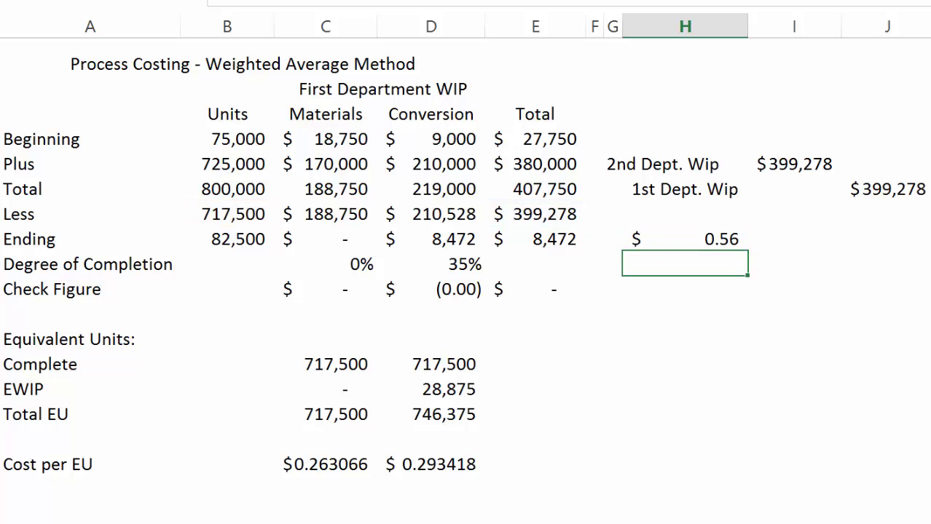
- Calculate the total cost per equivalent unit in E17 by adding the materials and conversion costs, C17 plus D17
{"action": "left_click", "coordinate": [520, 464]}
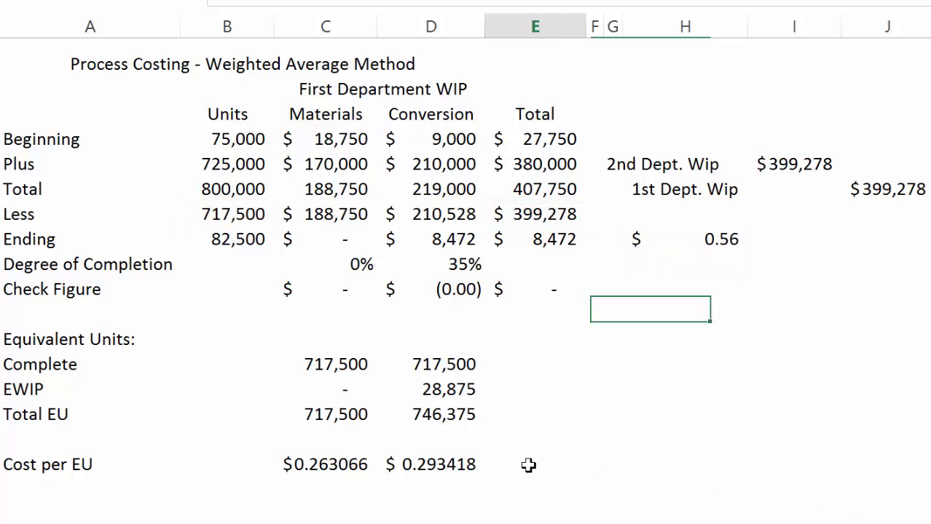
{"action": "type", "text": "+"}
{"action": "key", "text": "Left"}
{"action": "key", "text": "Left"}
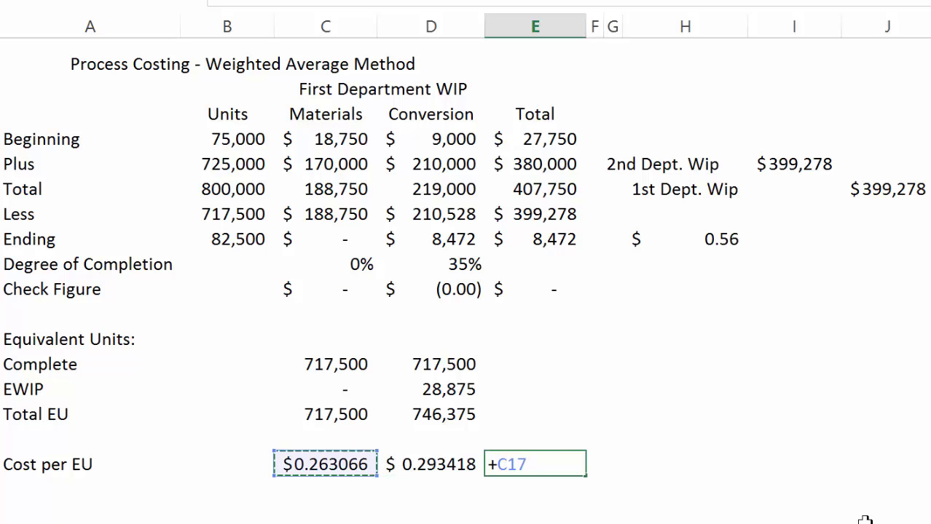
{"action": "type", "text": "+"}
{"action": "key", "text": "Left"}
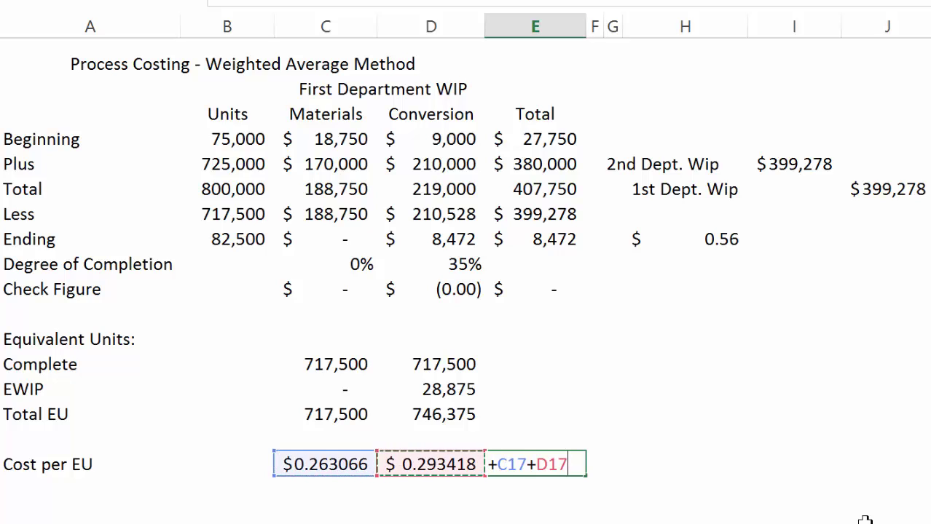
{"action": "key", "text": "Return"}
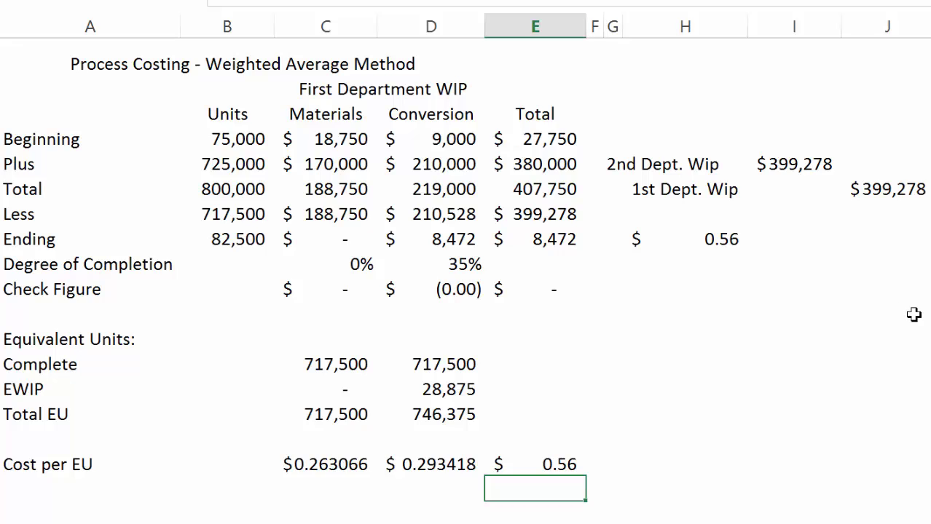